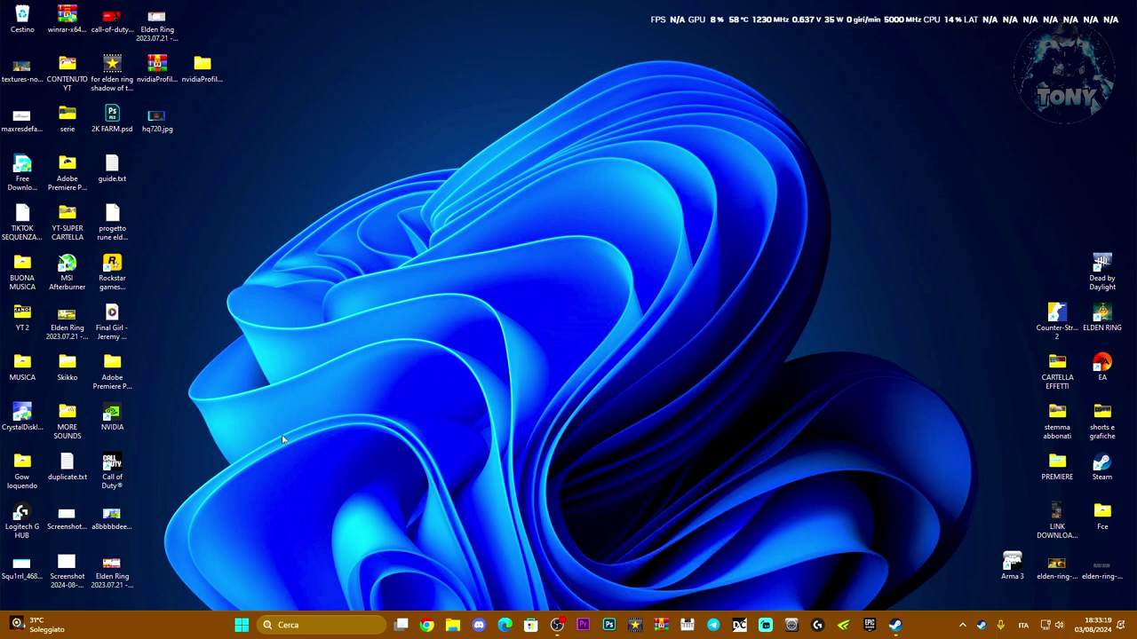
Open the %appdata% folder through the Esegui (Run) dialog
click(311, 626)
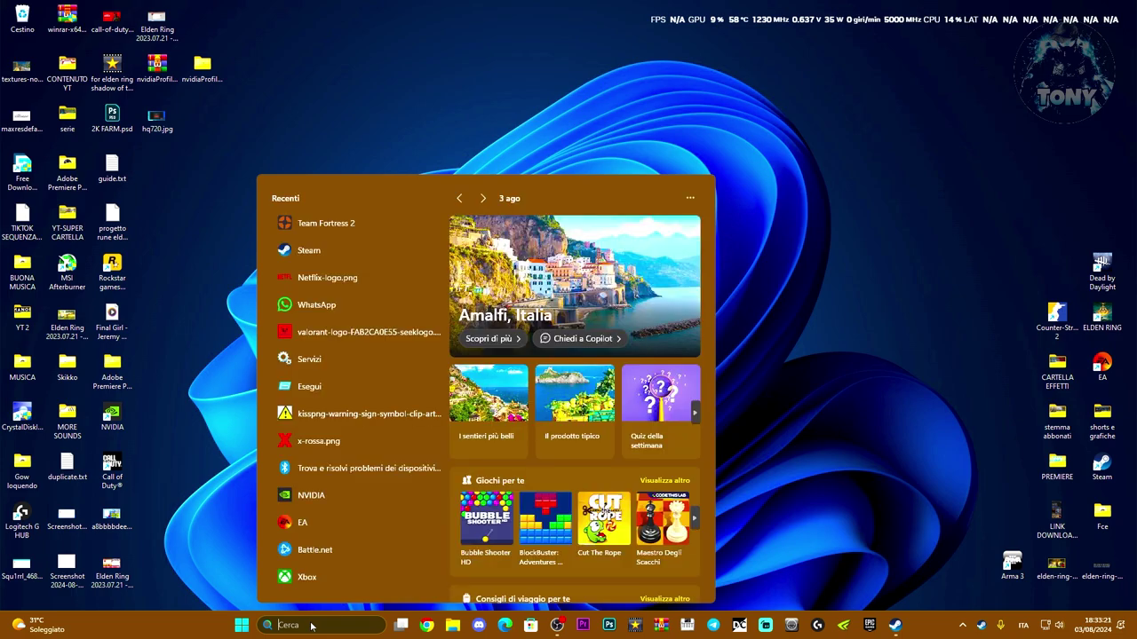
text(esegui)
key(Return)
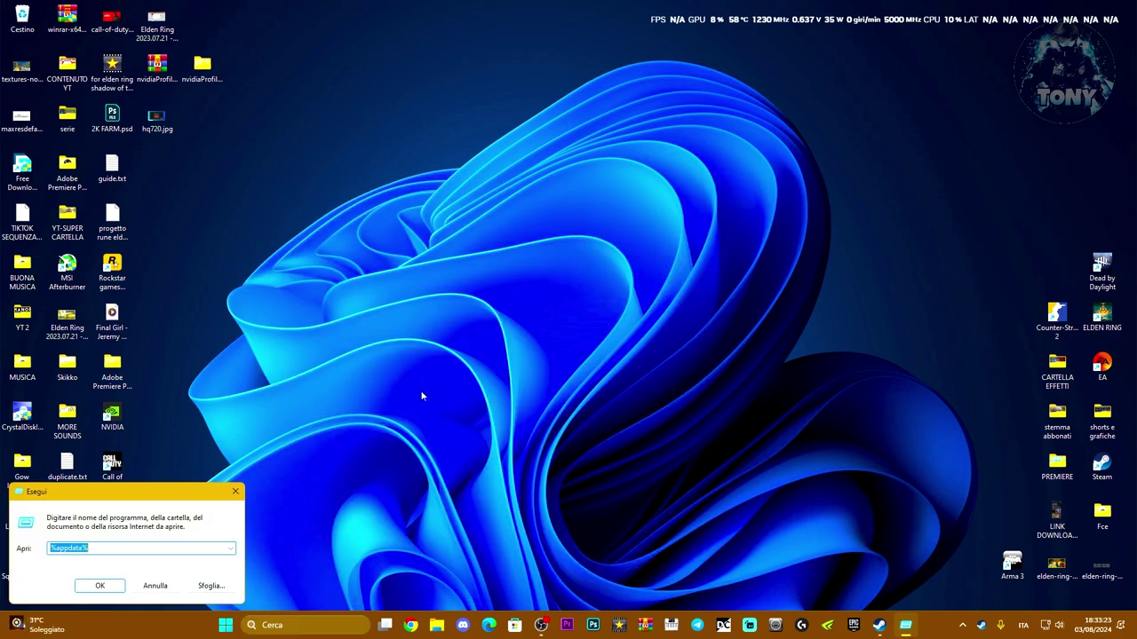
drag(130, 491, 508, 326)
click(515, 387)
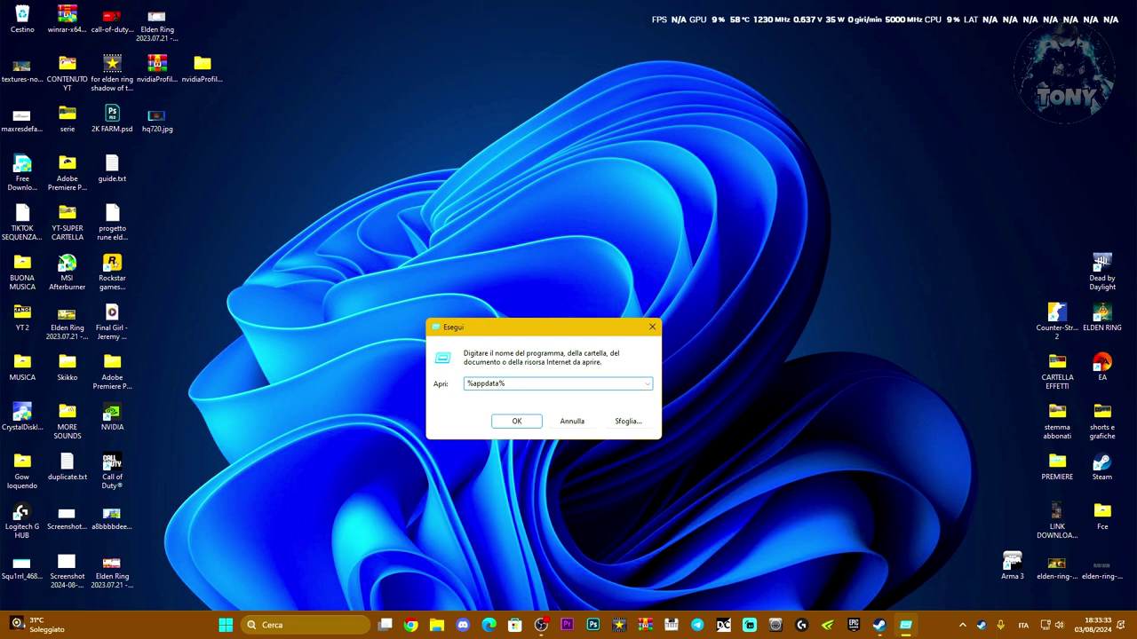
click(517, 421)
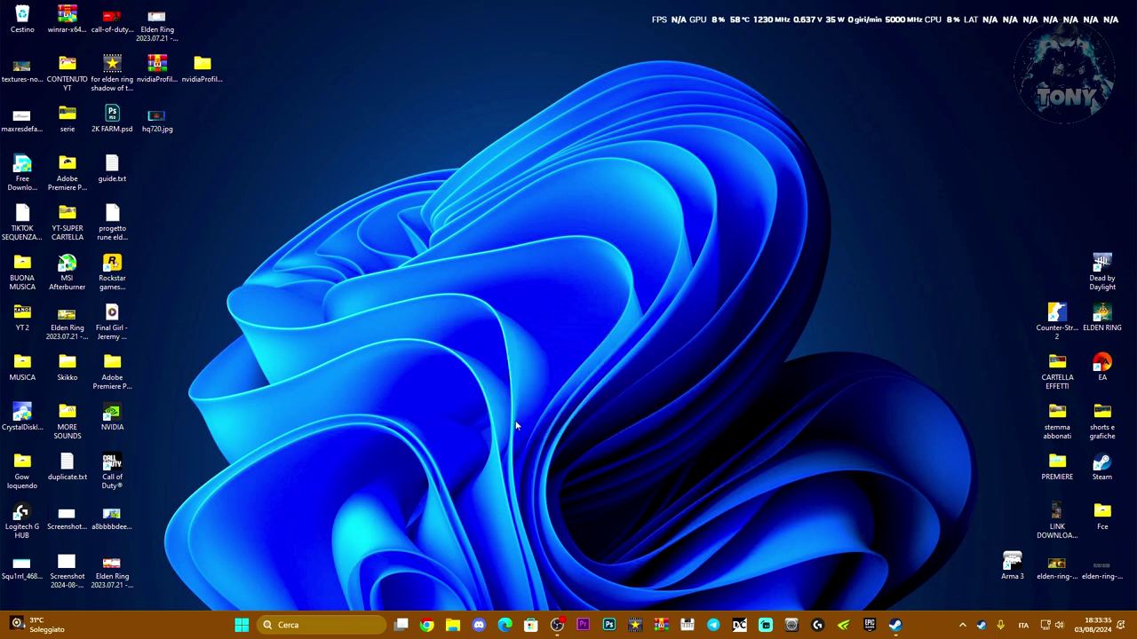
drag(455, 55, 575, 71)
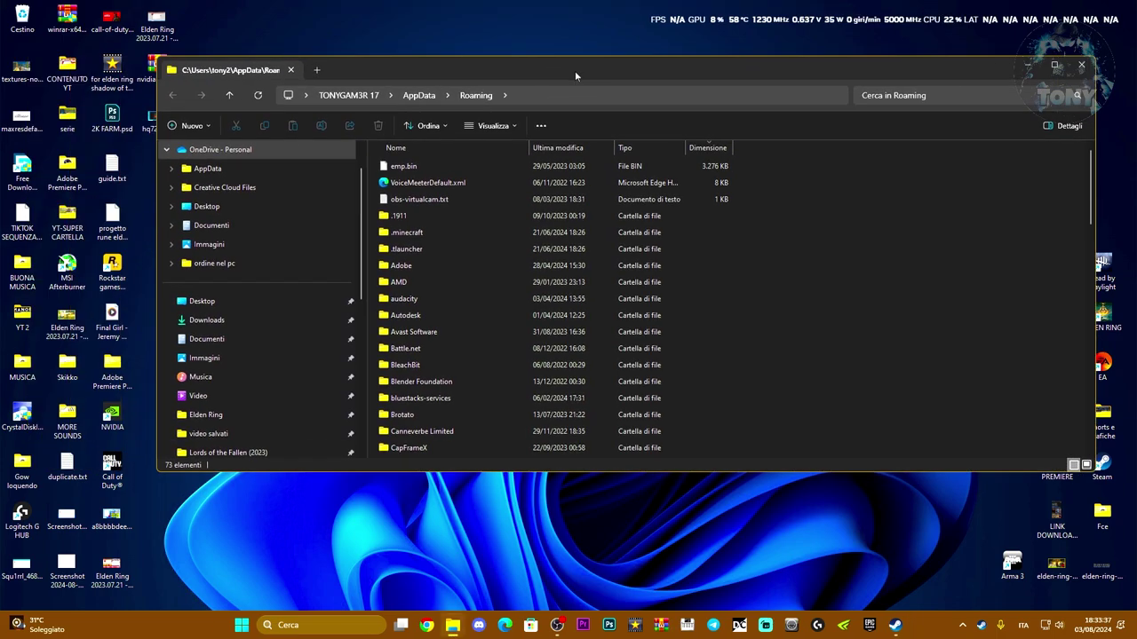
Delete the Epic Games and EpicGamesLauncher folders from AppData\Local
click(416, 95)
double_click(404, 166)
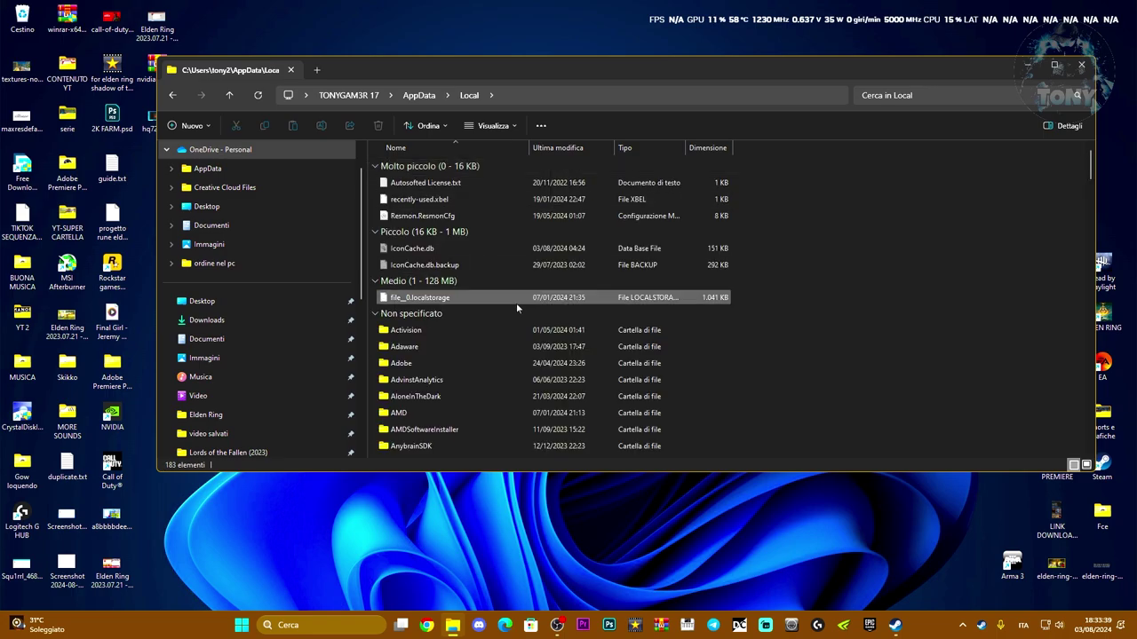
scroll(520, 311, down, 5)
scroll(526, 322, down, 8)
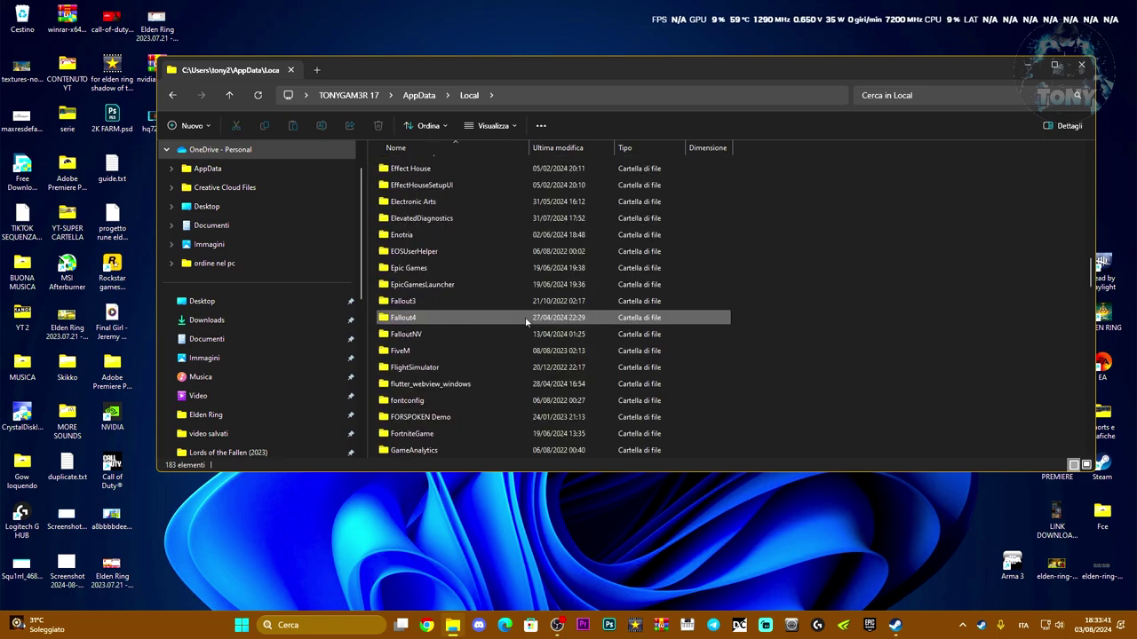
click(479, 268)
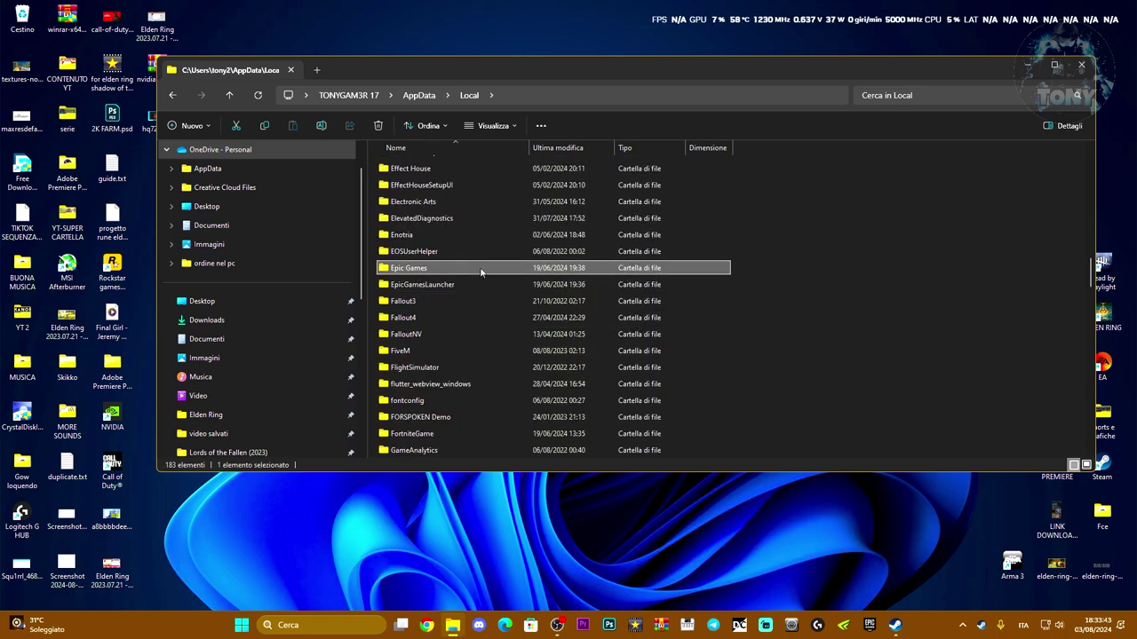
key(Delete)
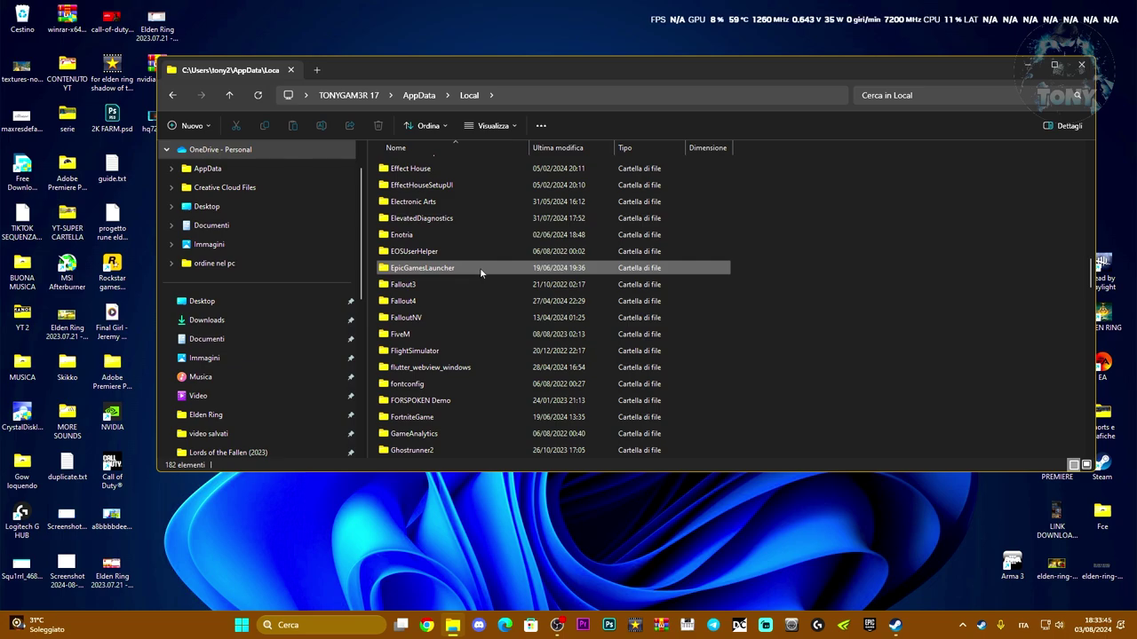
click(481, 270)
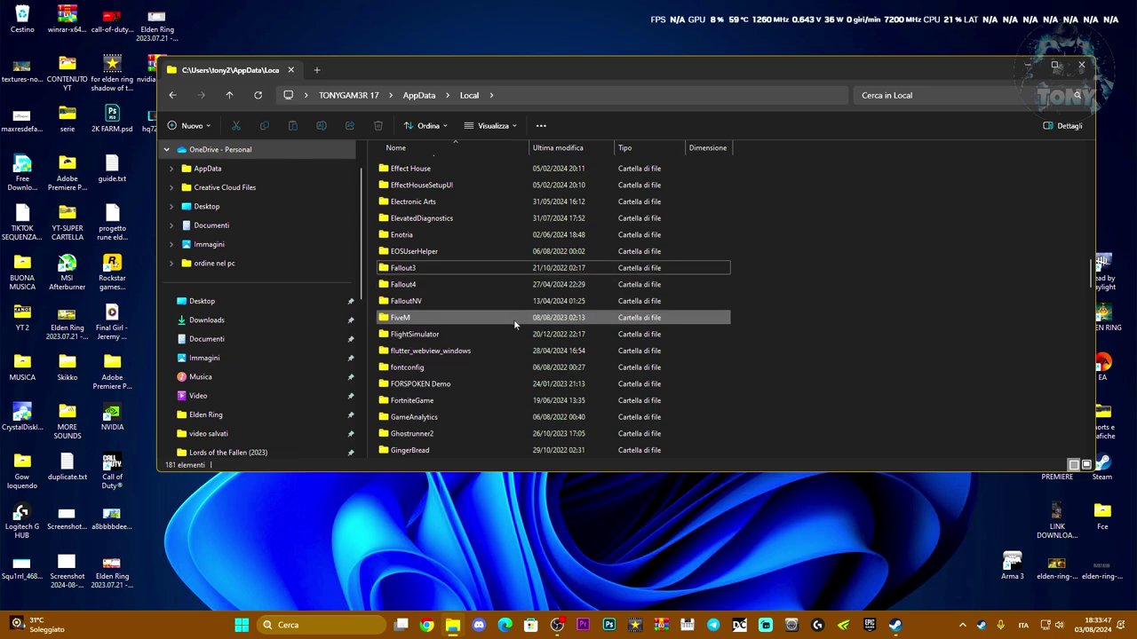
Check the Roaming and LocalLow folders in AppData for remaining Epic Games folders, and close the file window
click(427, 98)
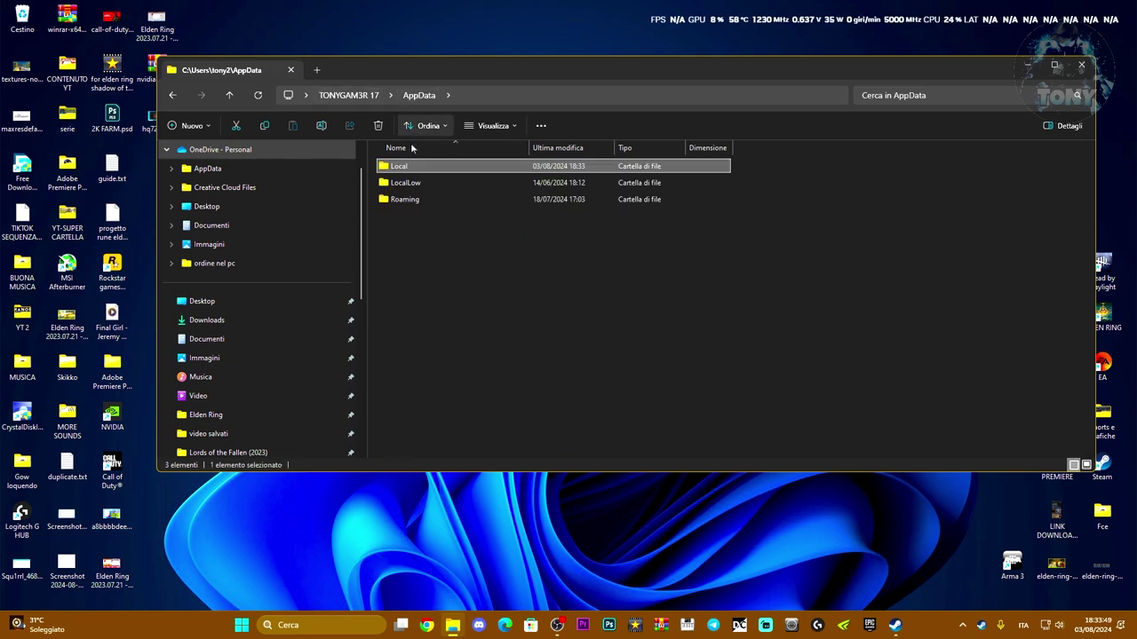
double_click(445, 199)
scroll(500, 321, down, 7)
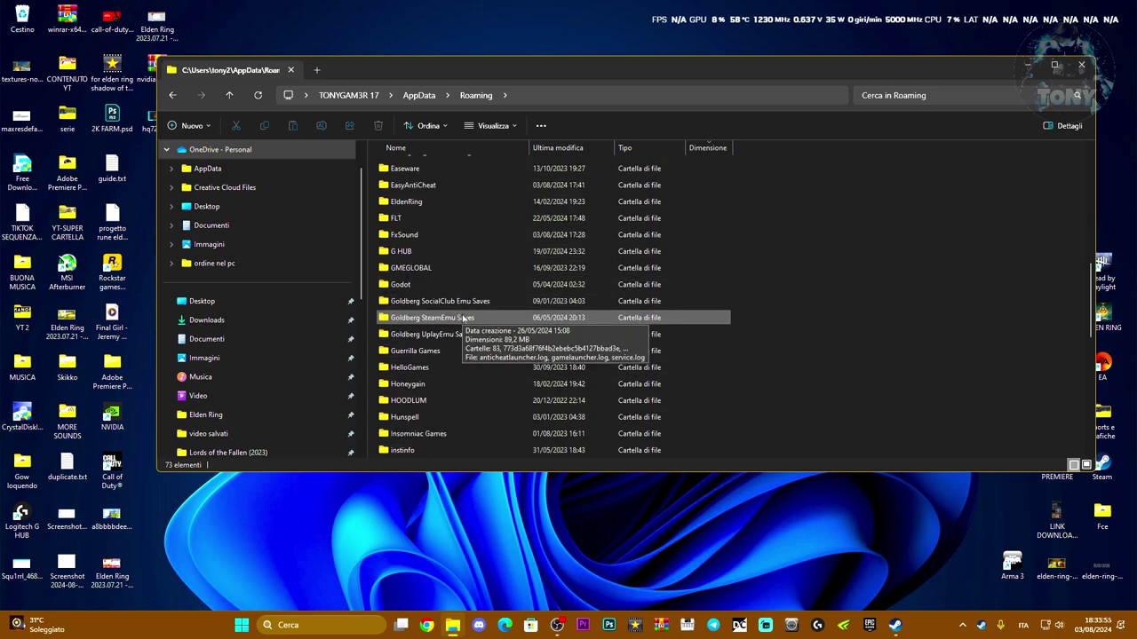
click(419, 95)
double_click(427, 183)
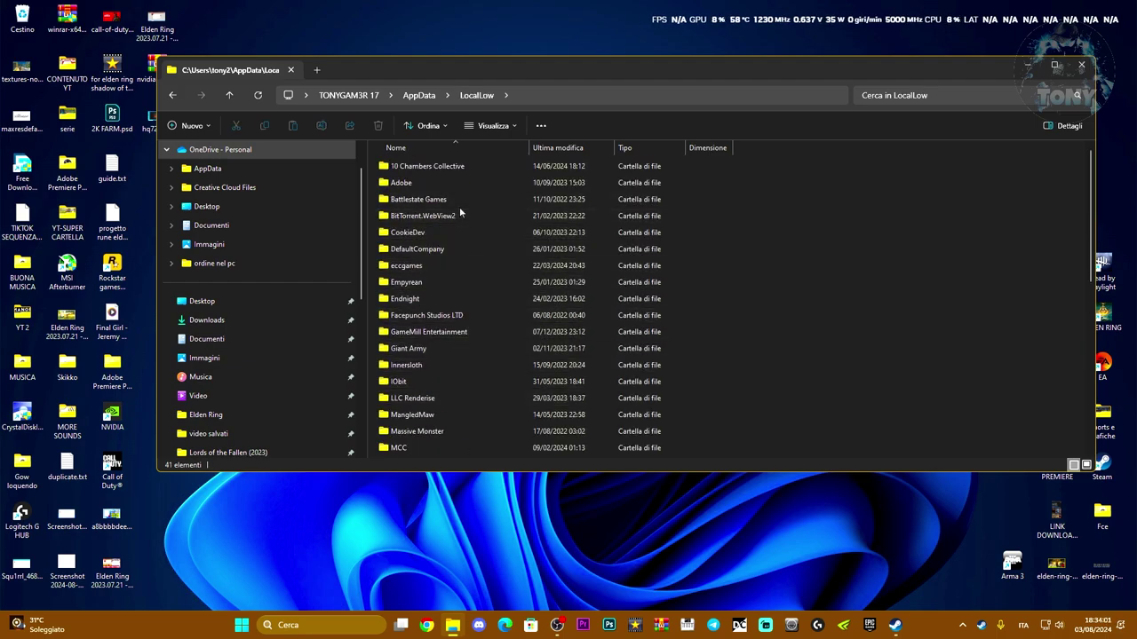
scroll(456, 253, down, 2)
scroll(507, 235, up, 2)
click(1081, 64)
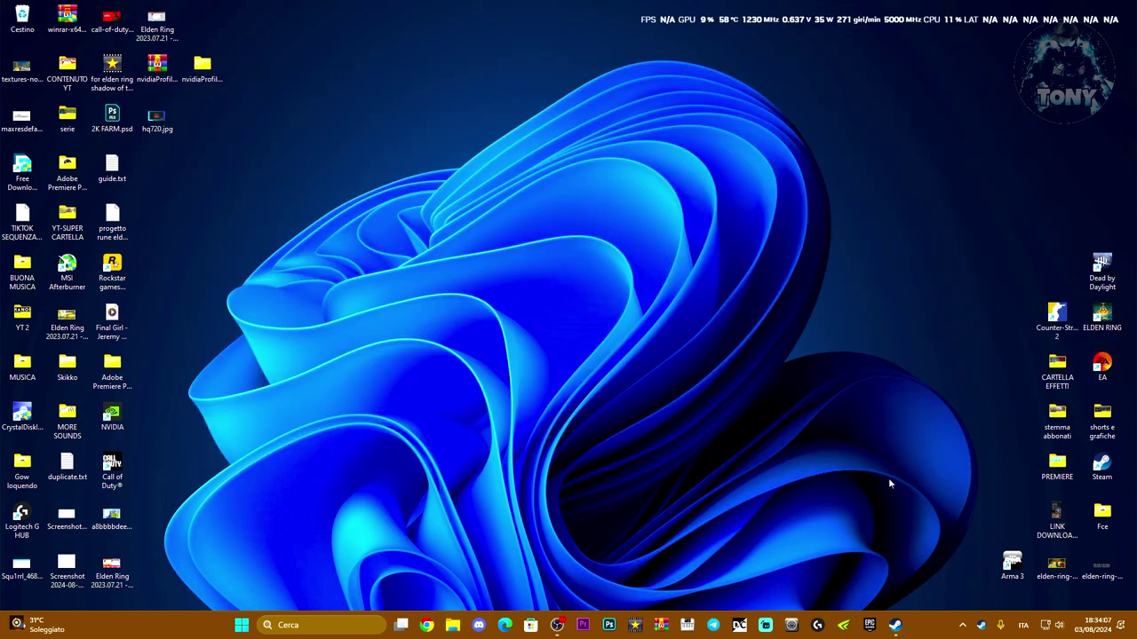
Open the adapter properties of the active Ethernet connection from the advanced network settings
right_click(1046, 625)
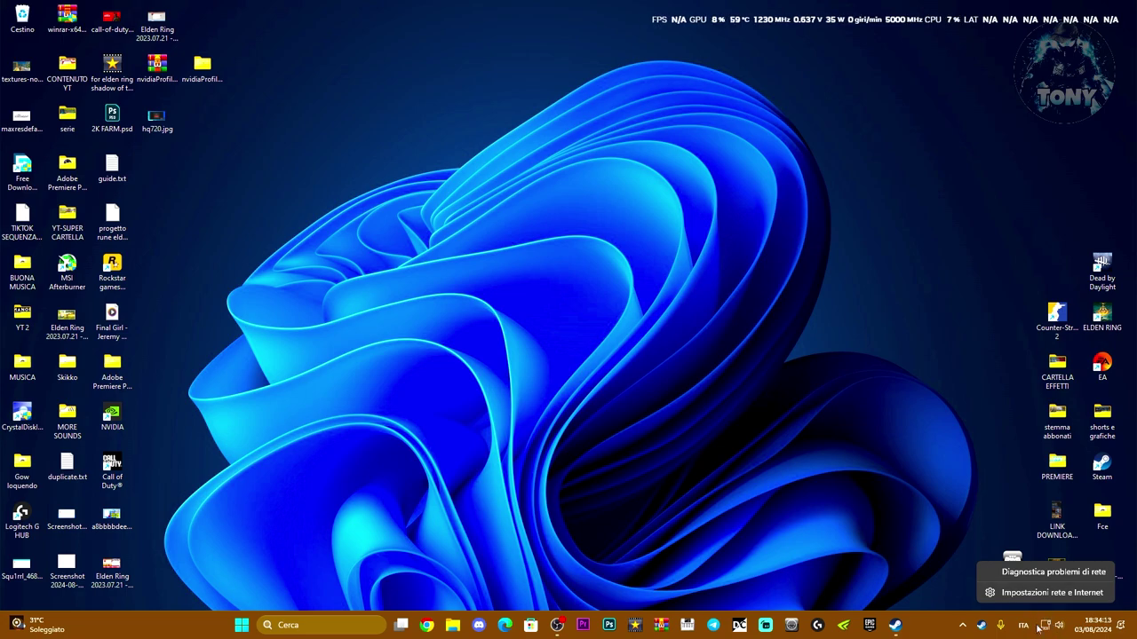
click(1046, 600)
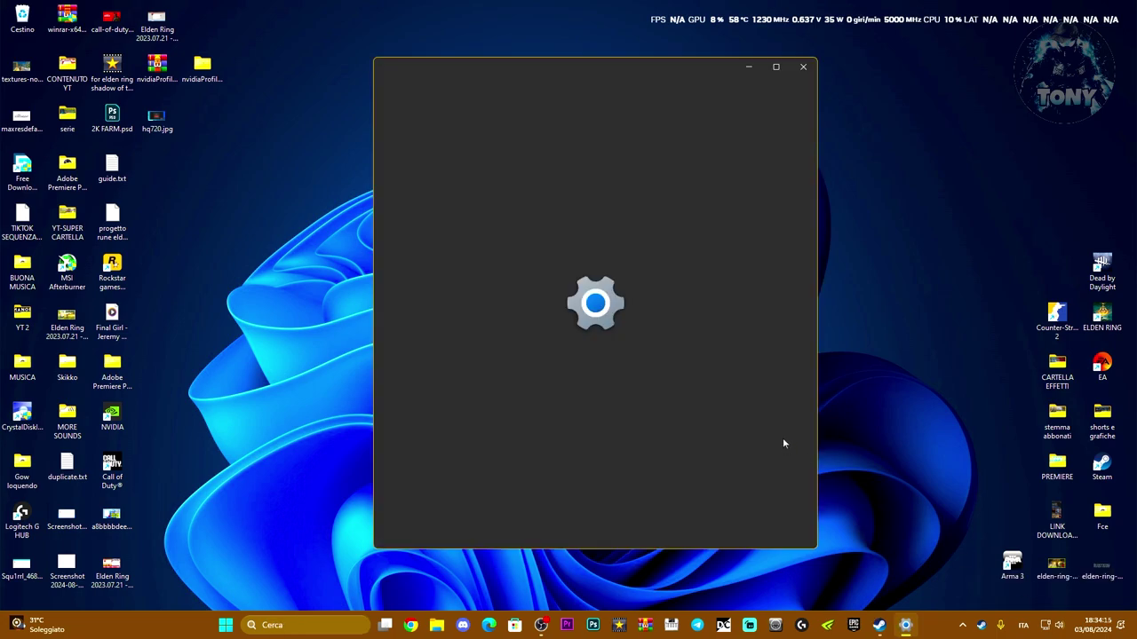
click(621, 383)
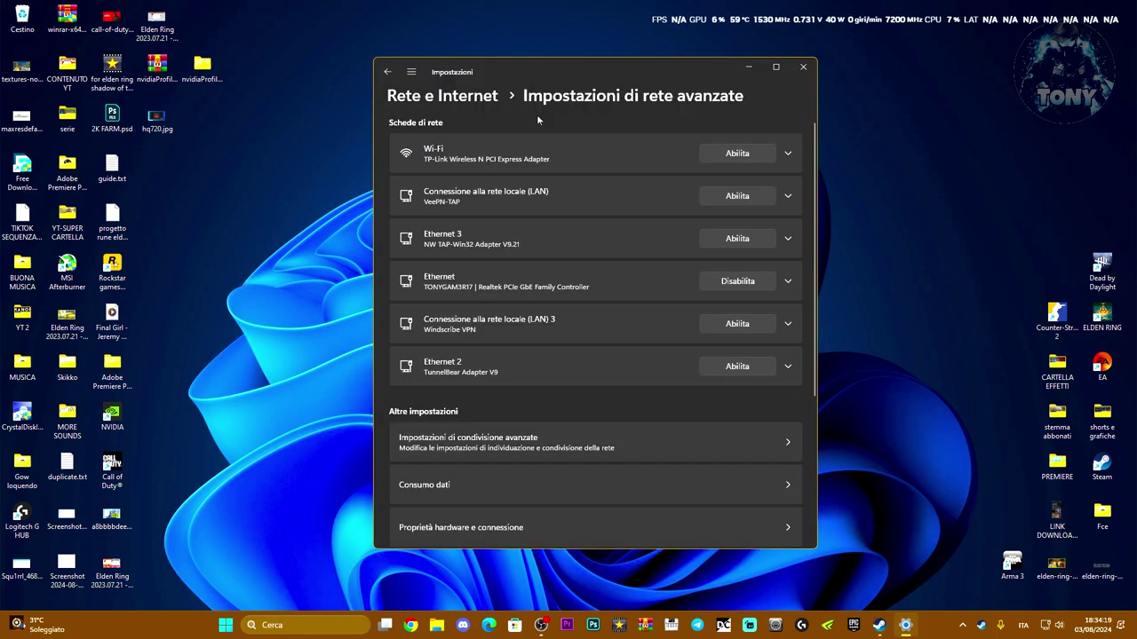
click(637, 290)
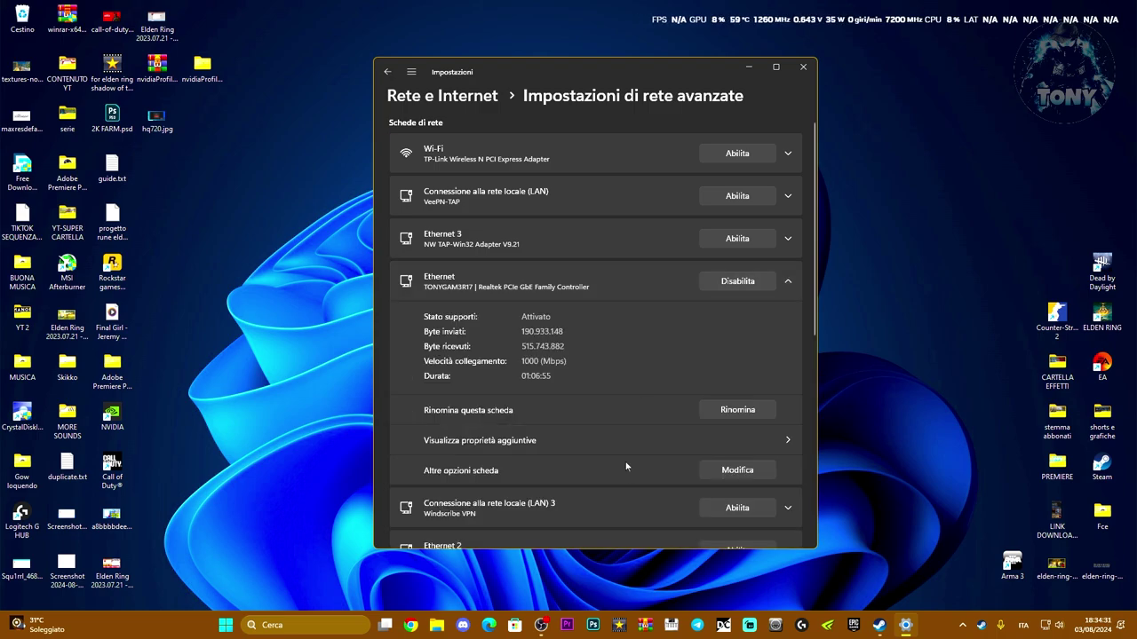
click(736, 470)
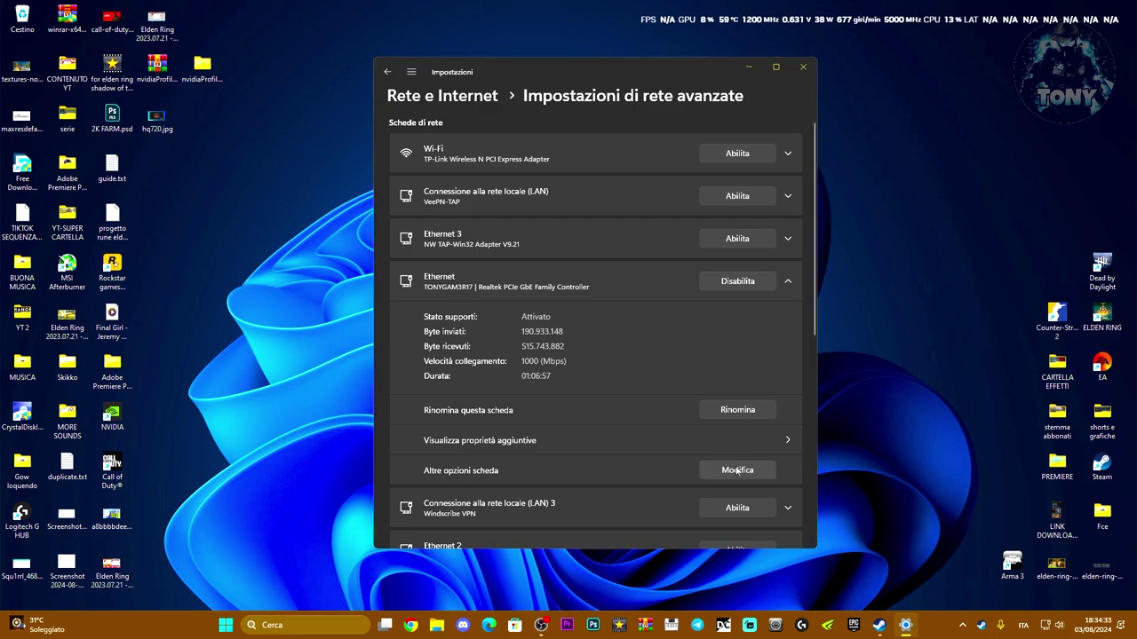
In the adapter's TCP/IPv4 properties, switch from automatic DNS to manually specified DNS server addresses
drag(490, 80, 348, 124)
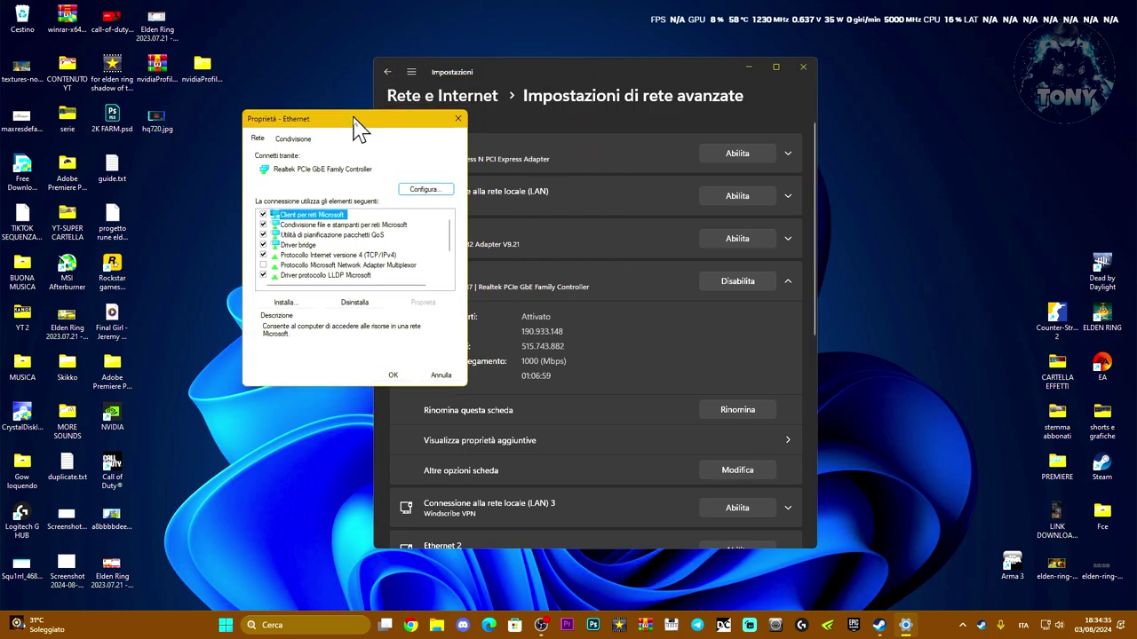
click(327, 258)
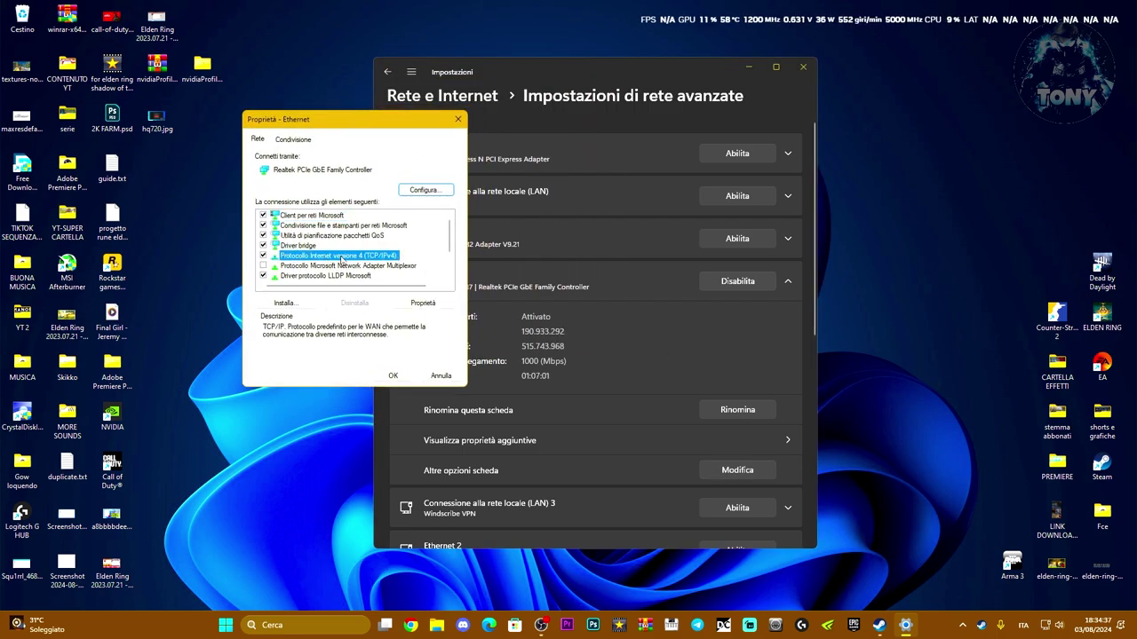
double_click(341, 260)
drag(366, 173, 580, 150)
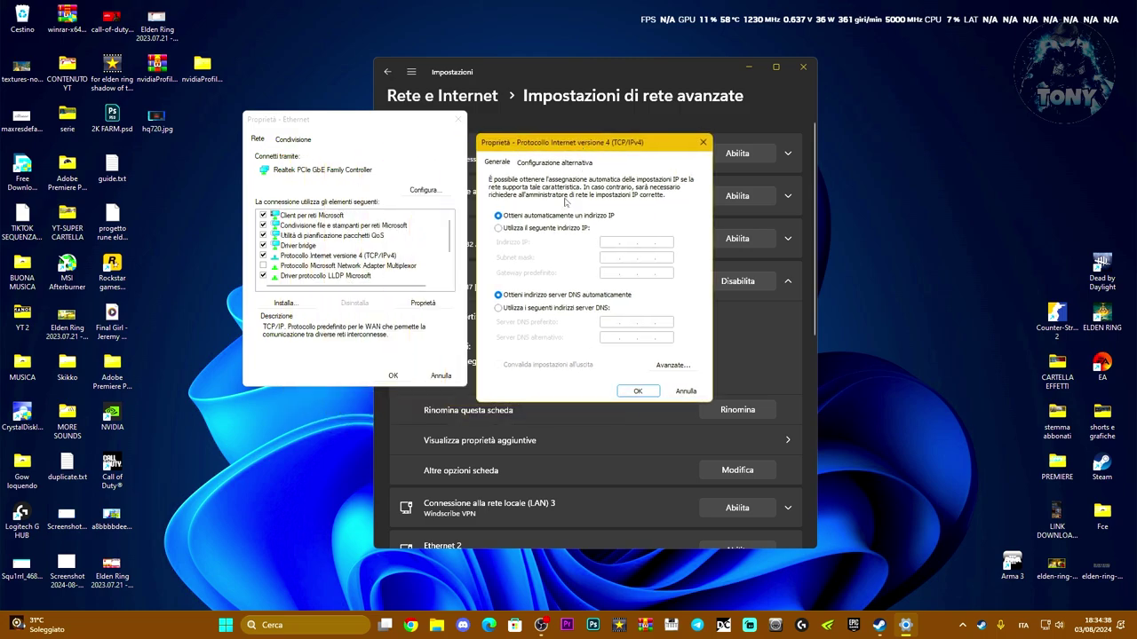
click(498, 309)
click(611, 323)
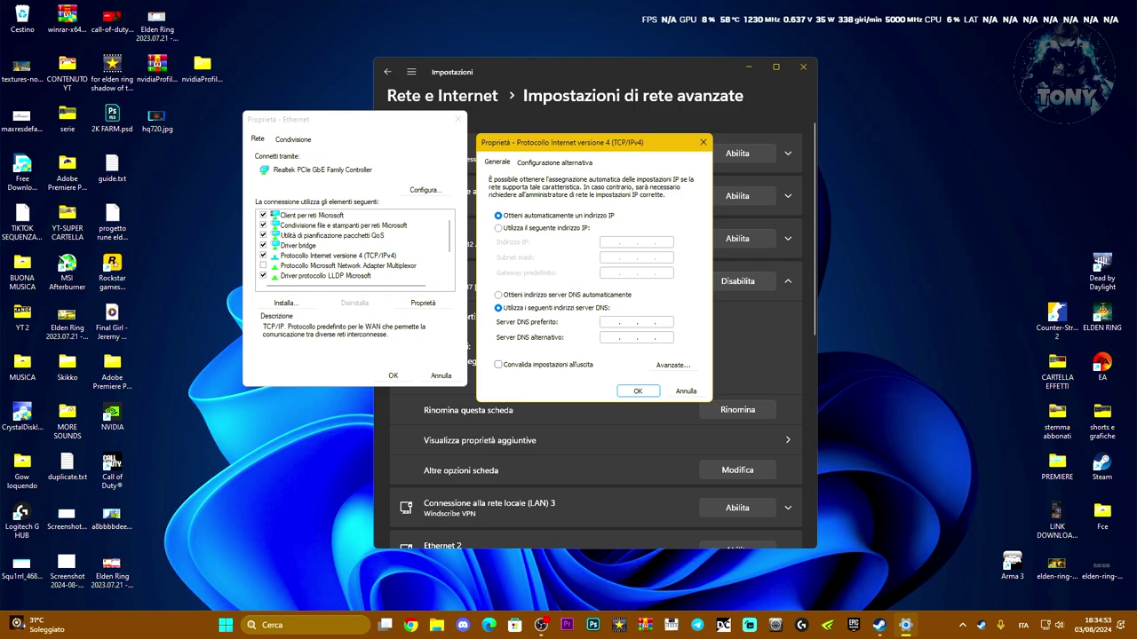
Consult the image of public DNS addresses, set the preferred DNS server to Google's 8.8.8.8 and apply the Ethernet properties
key(alt+Tab)
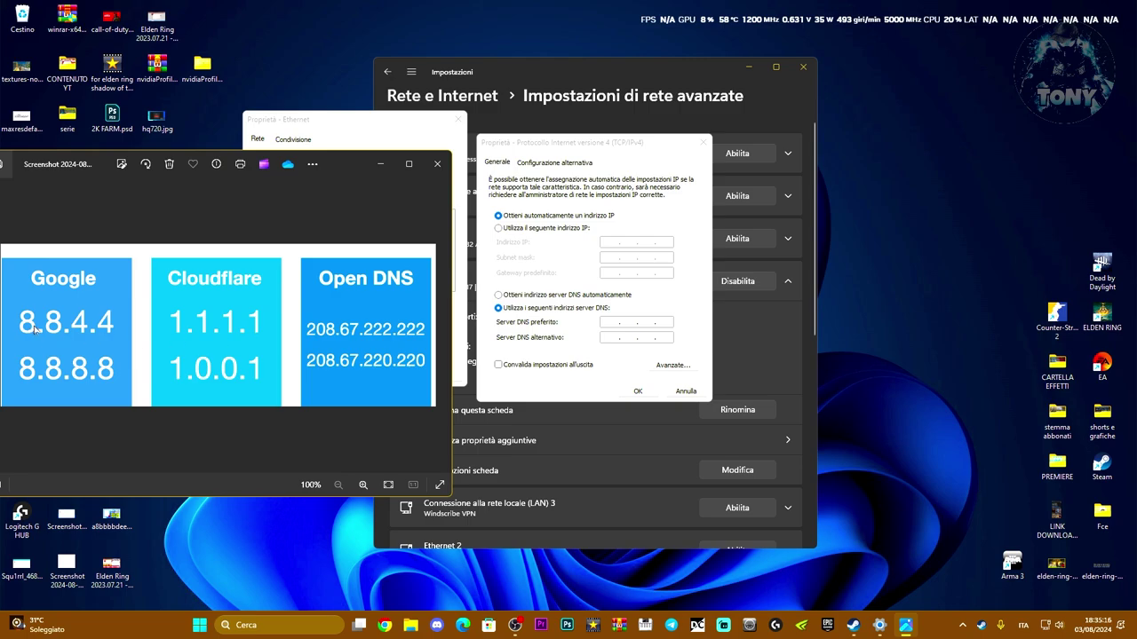
click(617, 322)
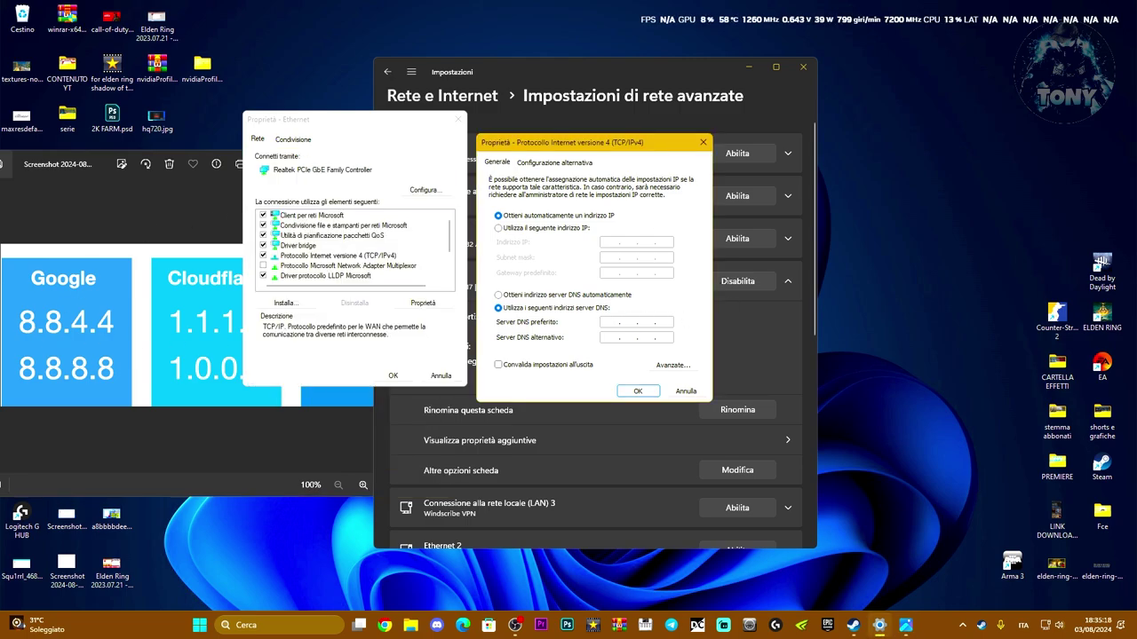
text(8 . 8 . 8 . 8)
click(638, 391)
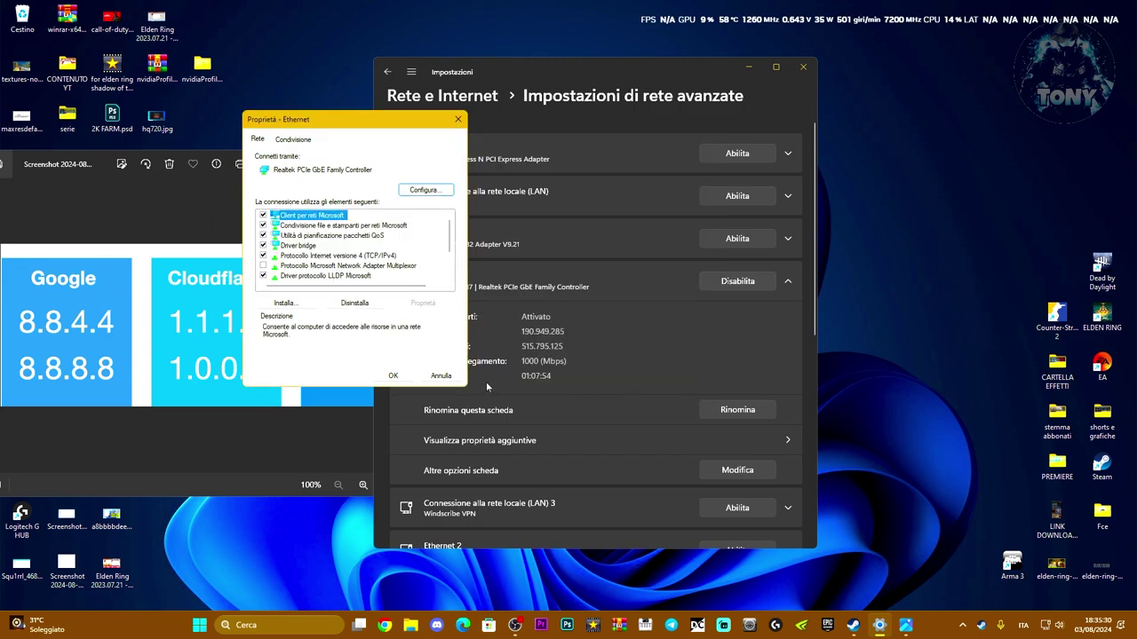
click(394, 376)
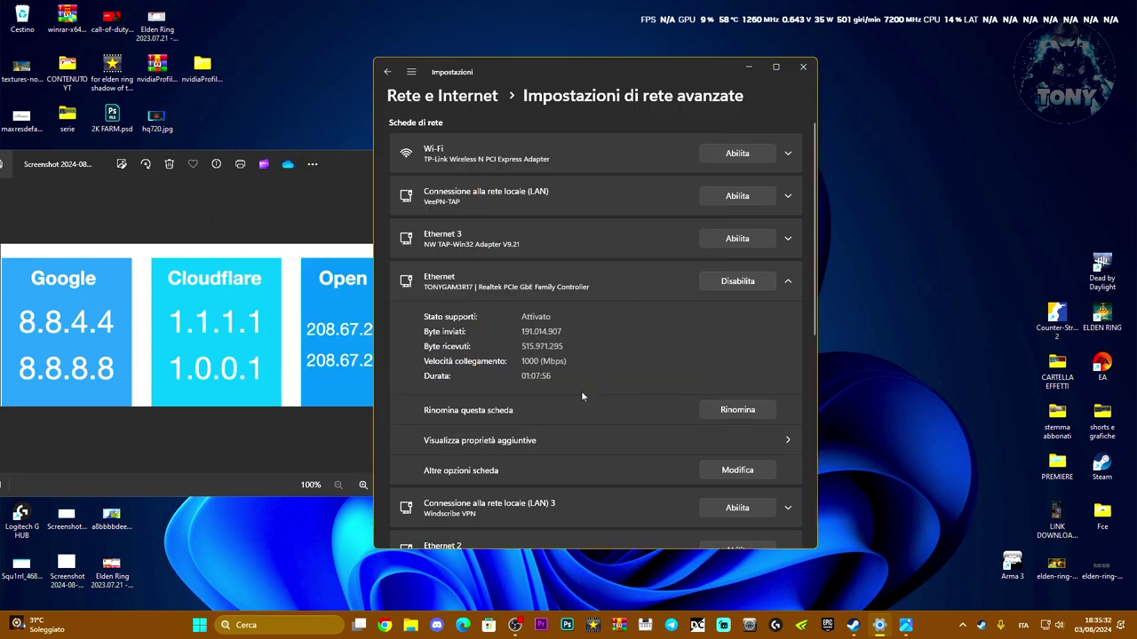
View the network reset page (Ripristino della rete) in the advanced network settings, and close Settings and the DNS image
scroll(582, 397, down, 5)
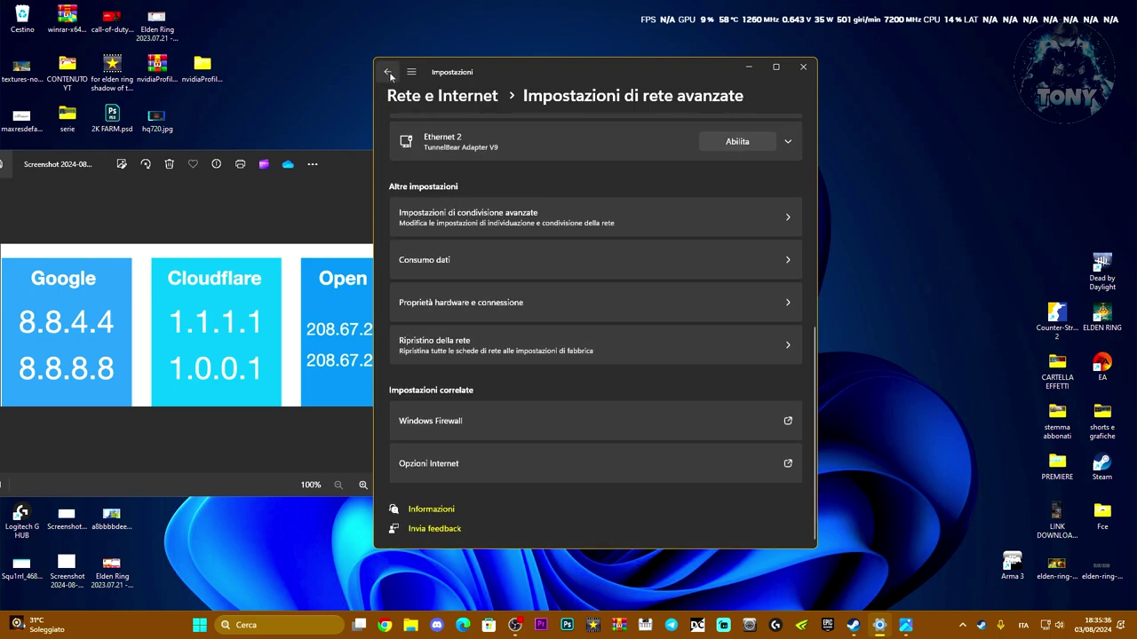
key(alt+Left)
click(571, 384)
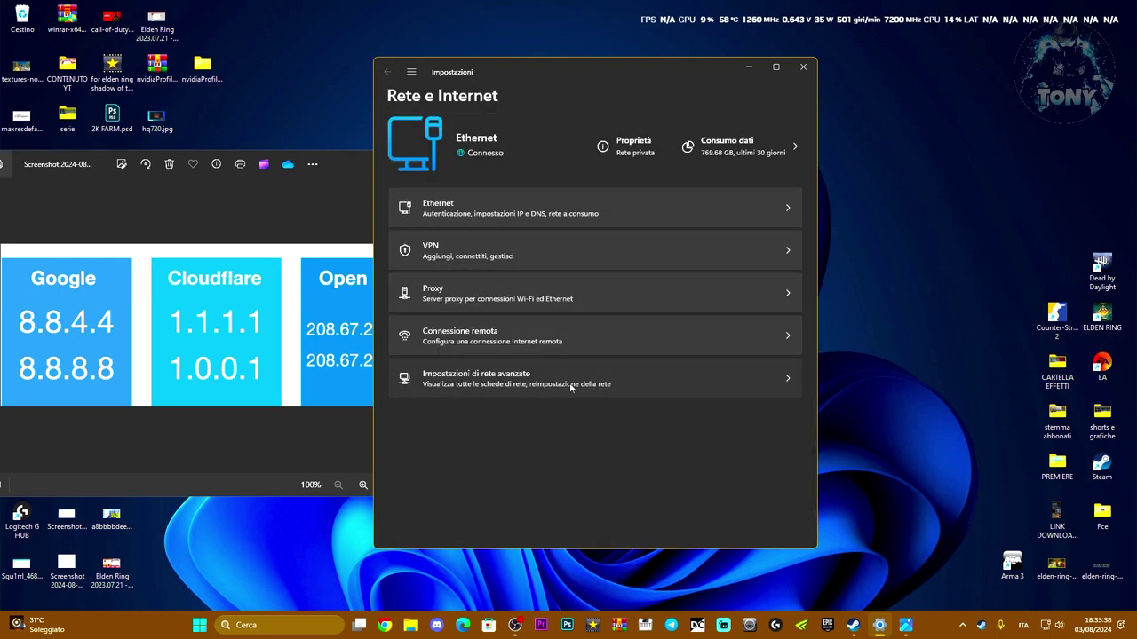
scroll(570, 382, down, 5)
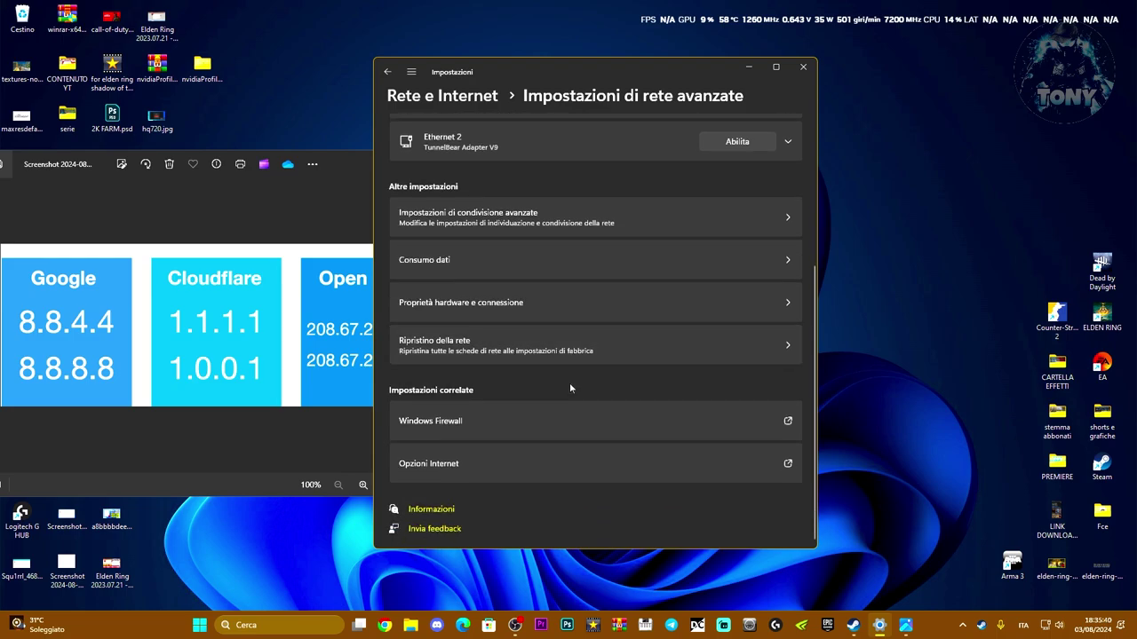
scroll(569, 383, up, 2)
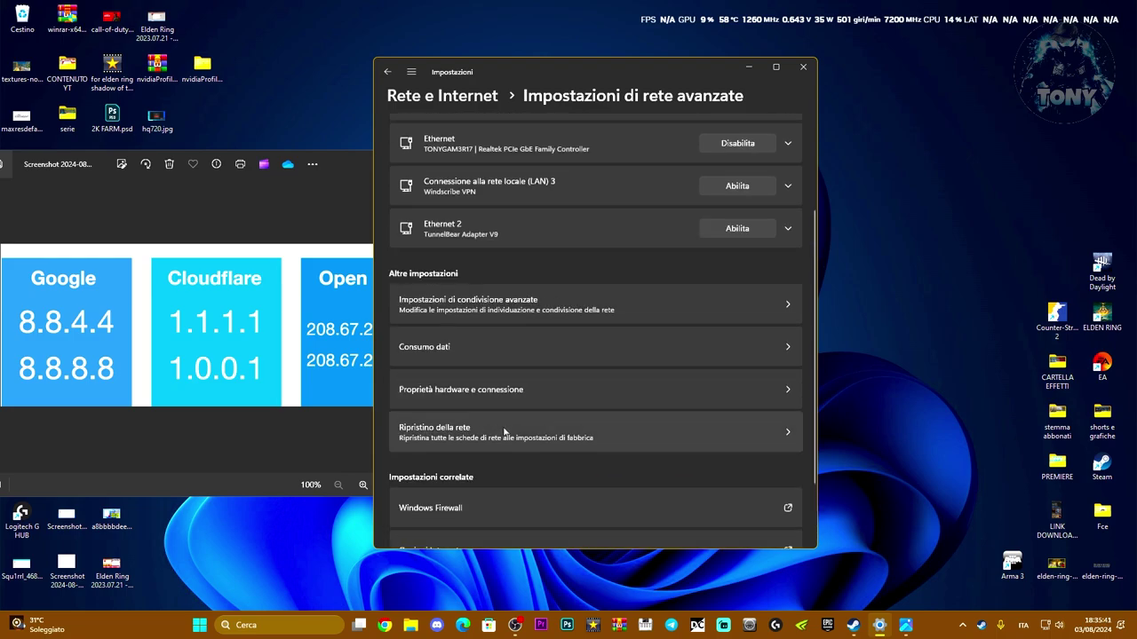
click(597, 439)
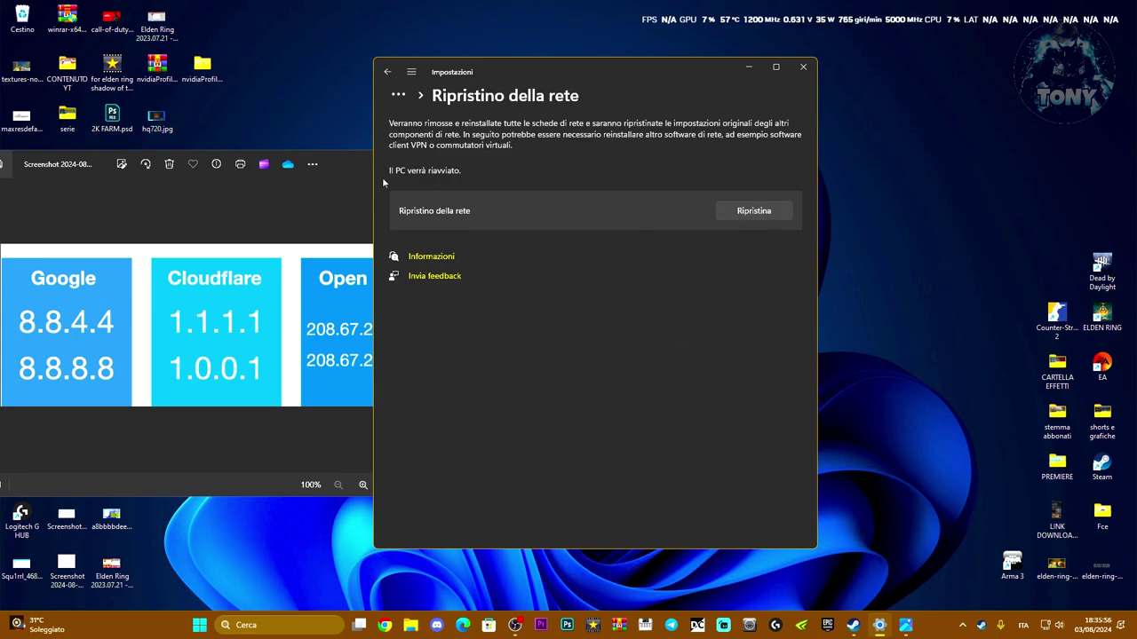
click(804, 68)
click(434, 168)
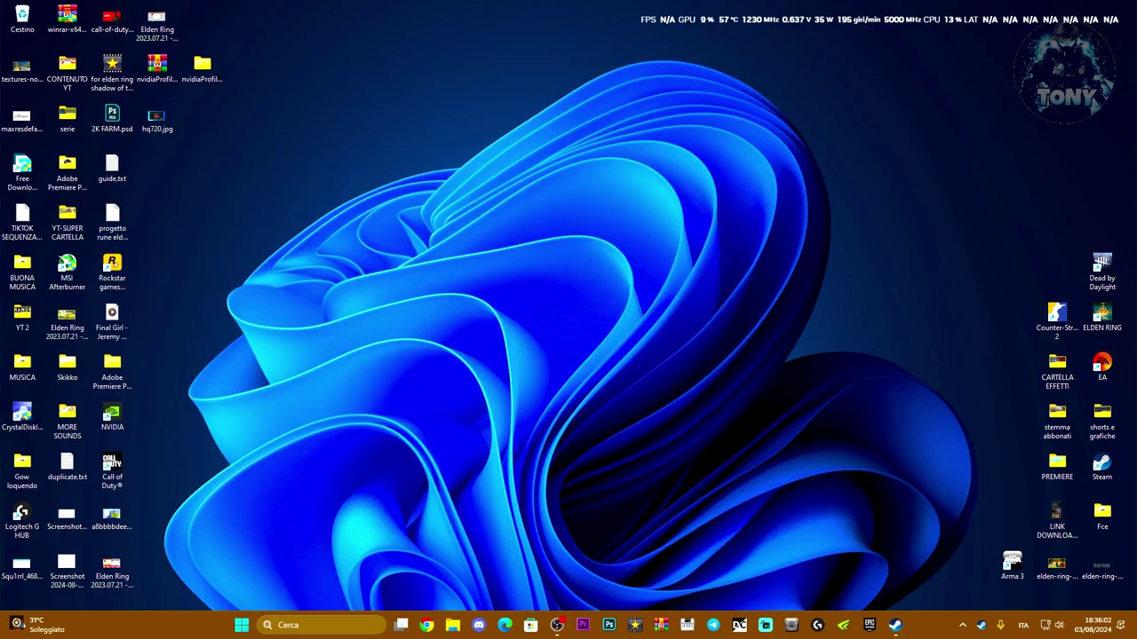
Search Windows for "servizi" and open the Servizi (Services) console
click(293, 625)
text(servizi)
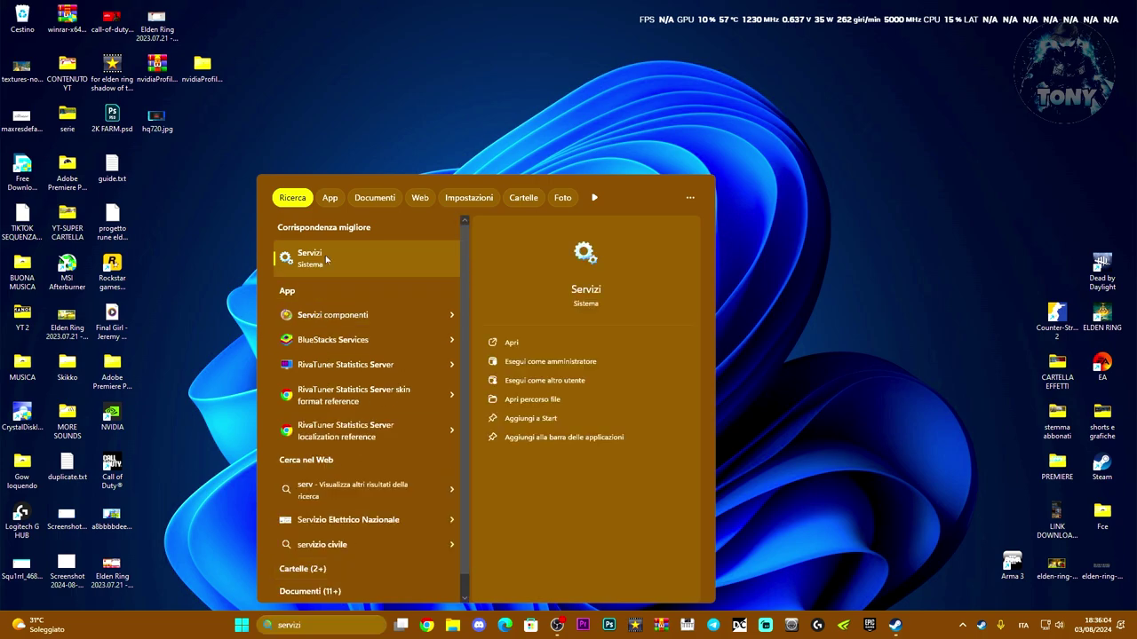
click(325, 255)
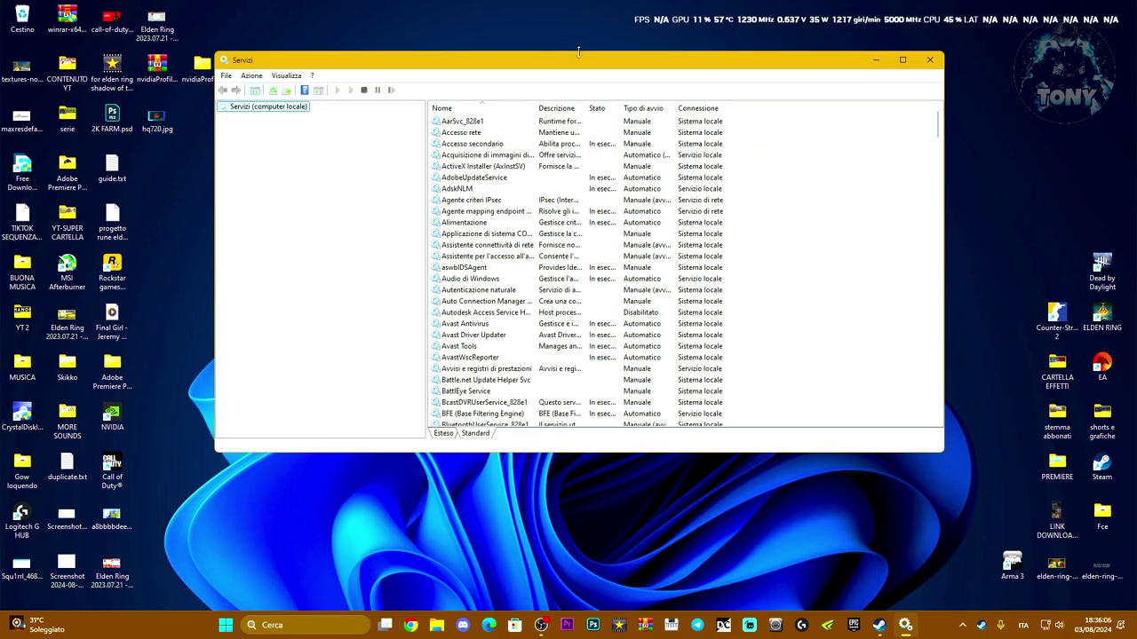
Find Epic Online Services in the services list, start the service from its properties, and close the Servizi console
scroll(626, 256, down, 15)
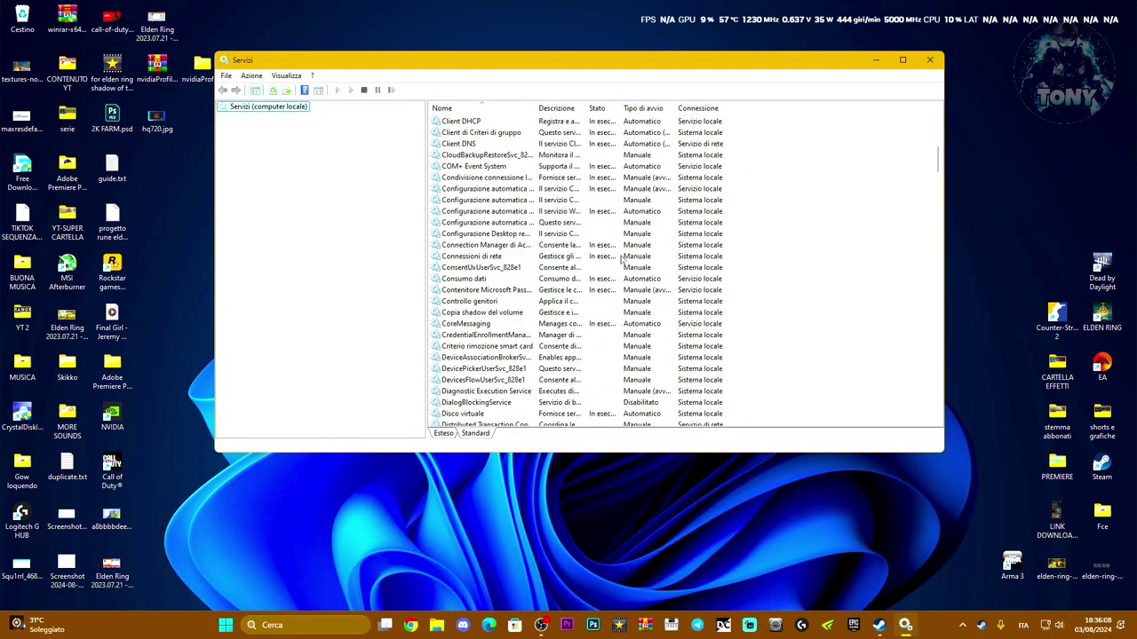
scroll(623, 258, down, 10)
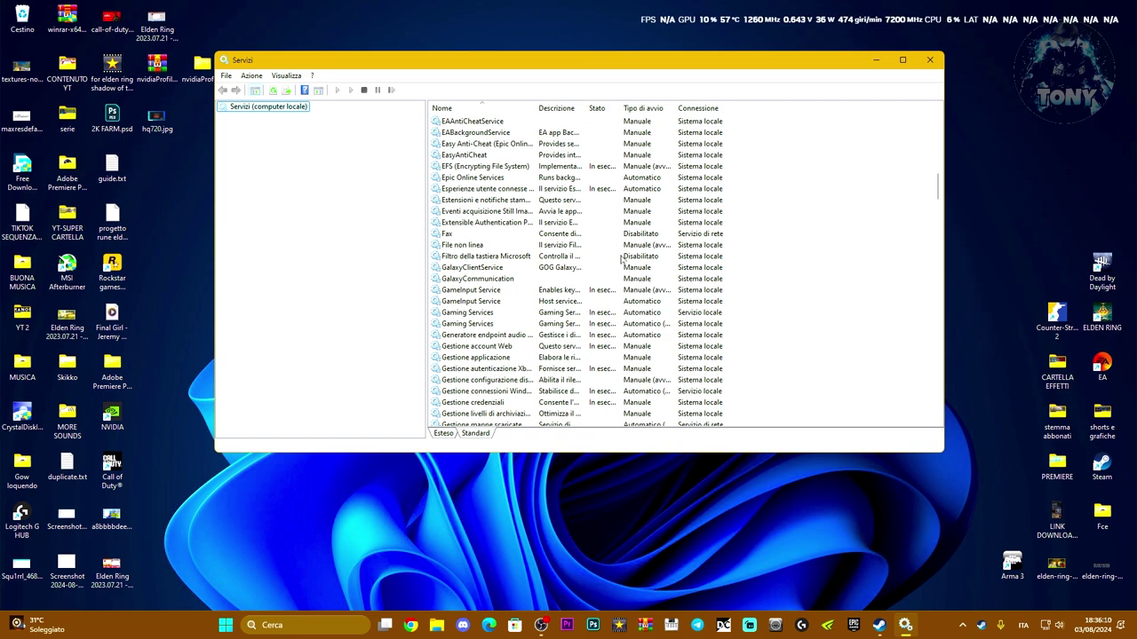
scroll(568, 269, up, 1)
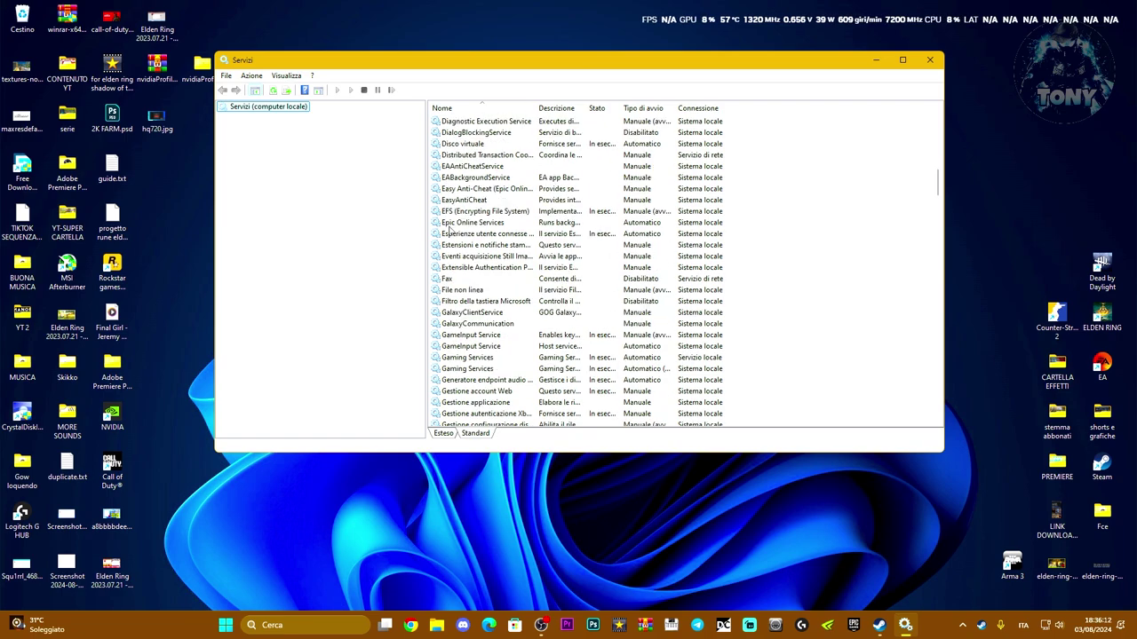
click(474, 222)
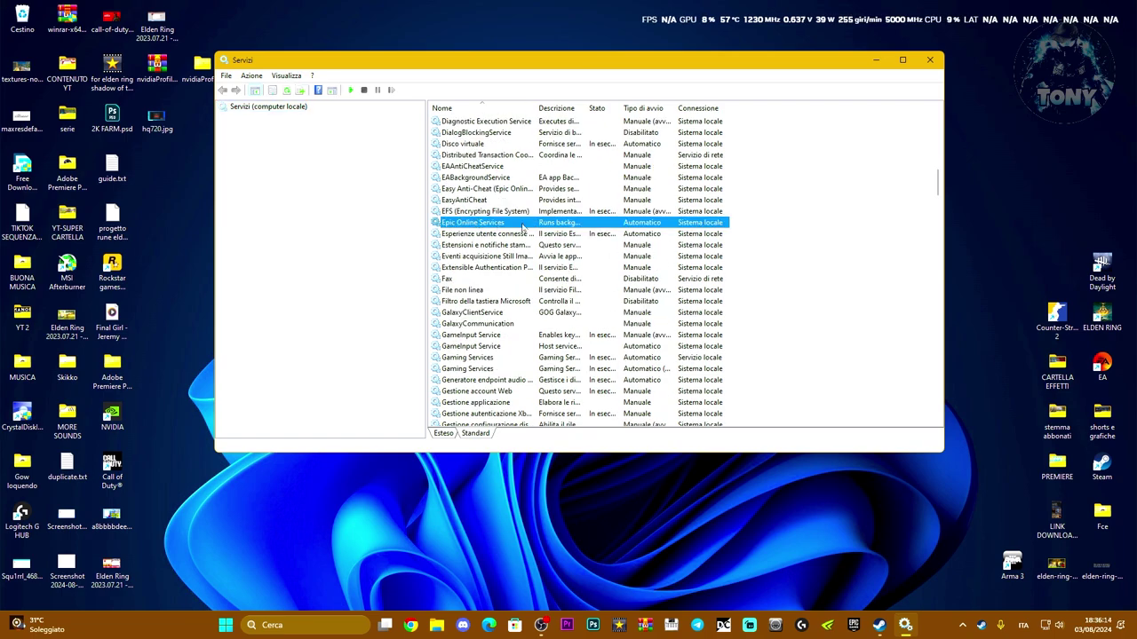
double_click(522, 227)
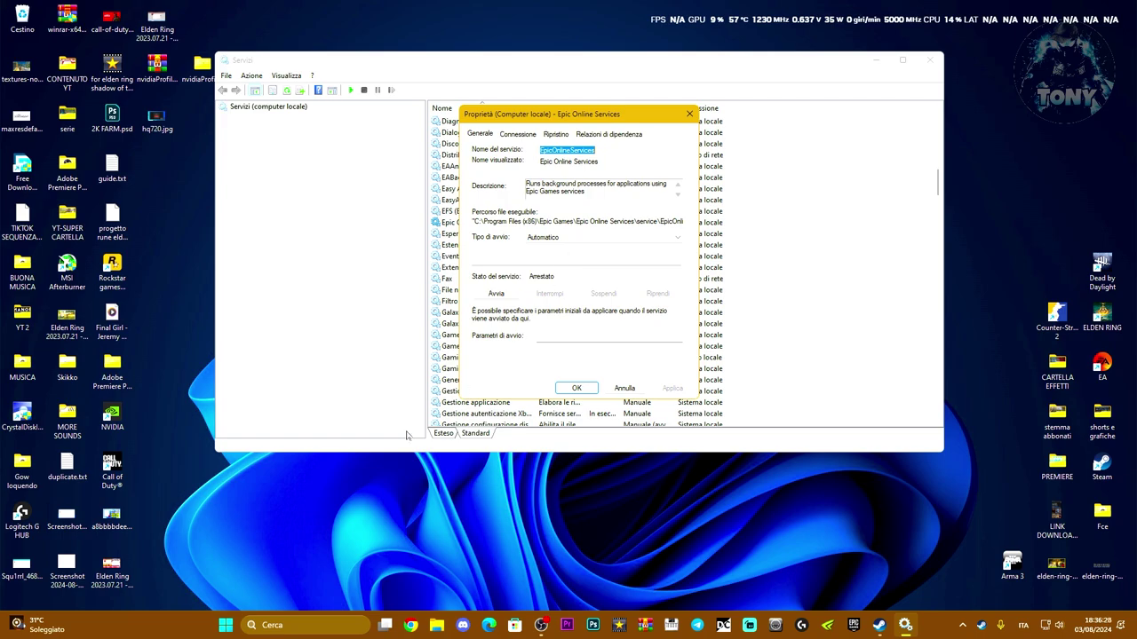
click(497, 294)
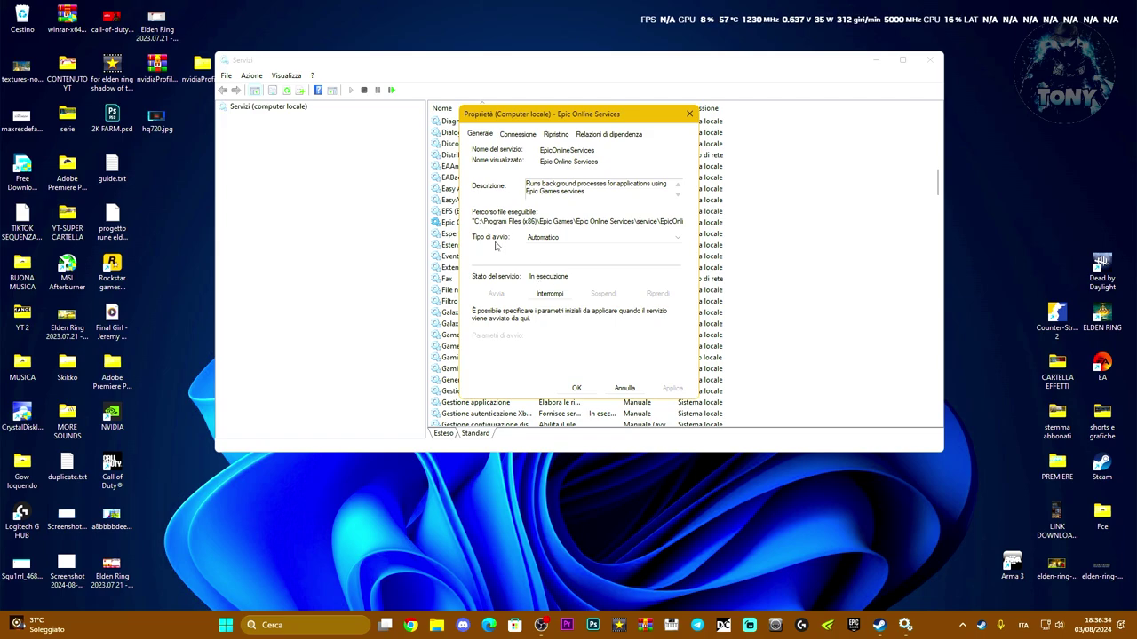
click(577, 389)
click(929, 61)
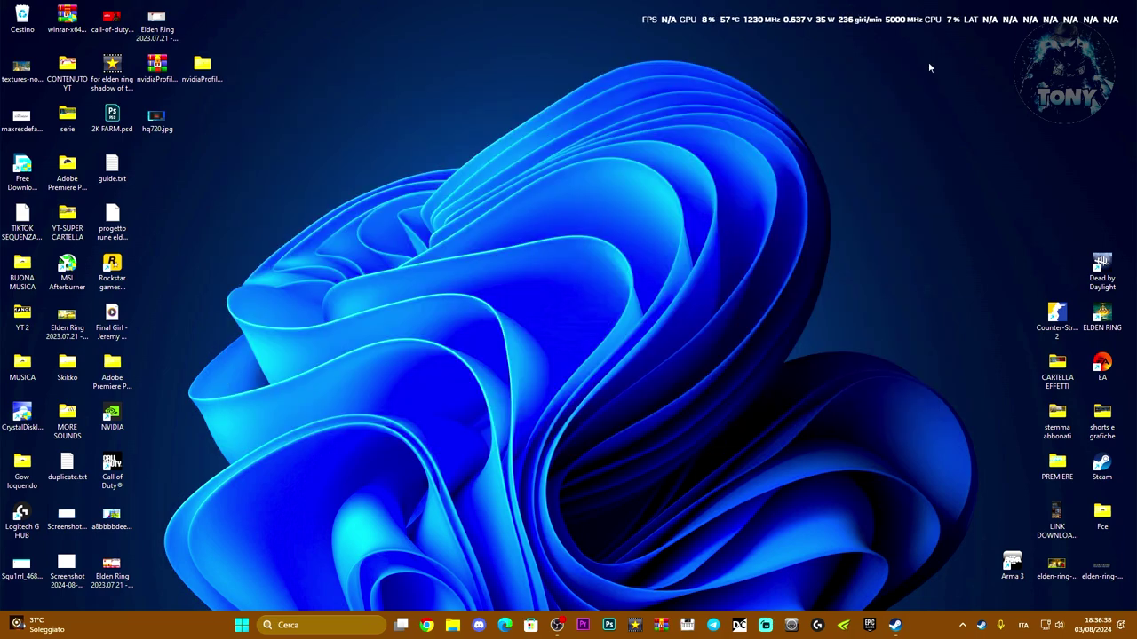
Search Windows for "epic" and launch the Epic Games Launcher
click(321, 624)
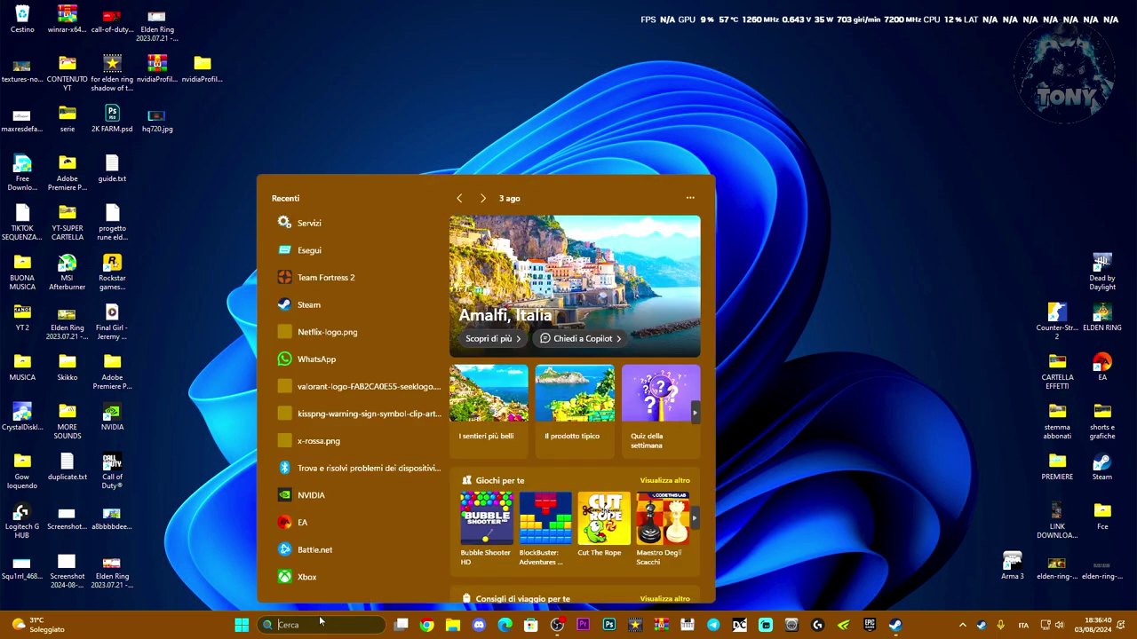
text(epic)
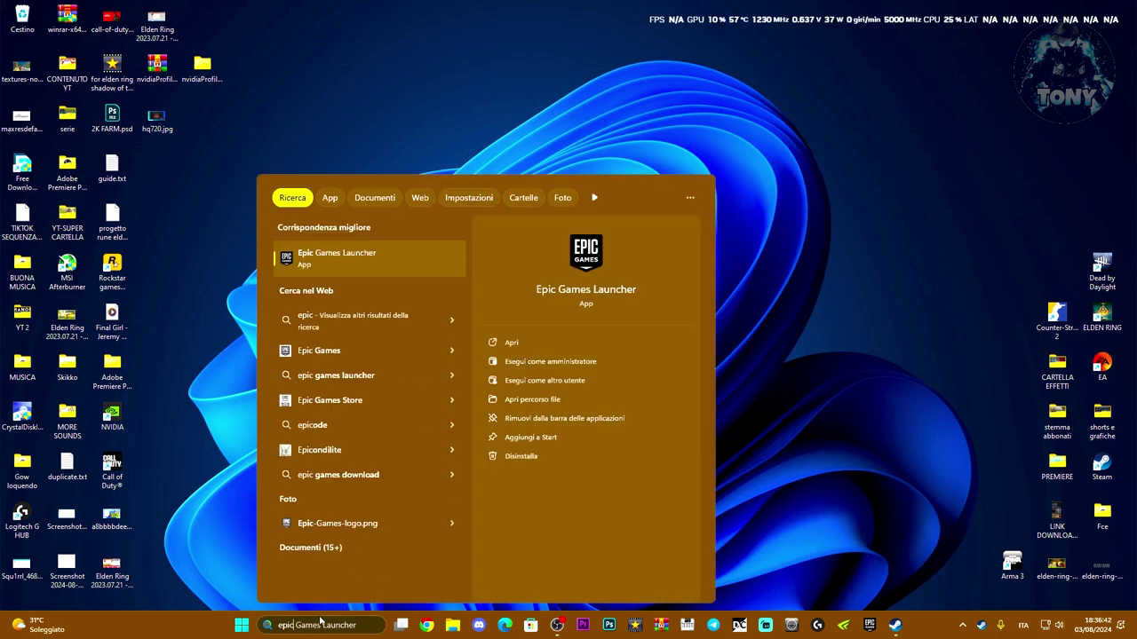
click(375, 270)
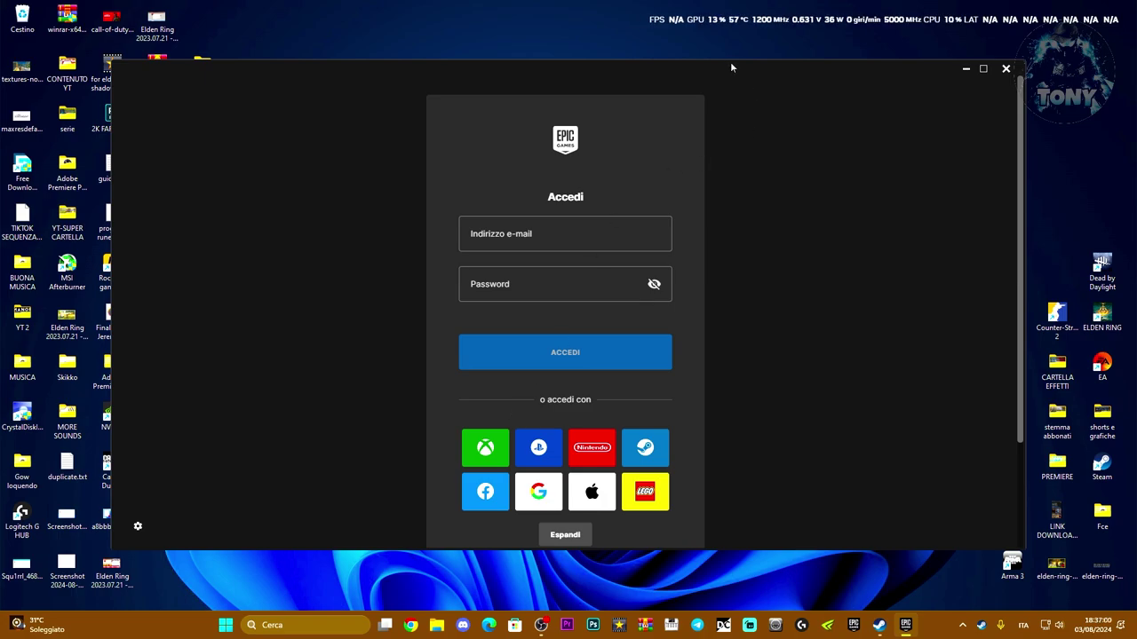
drag(730, 66, 758, 66)
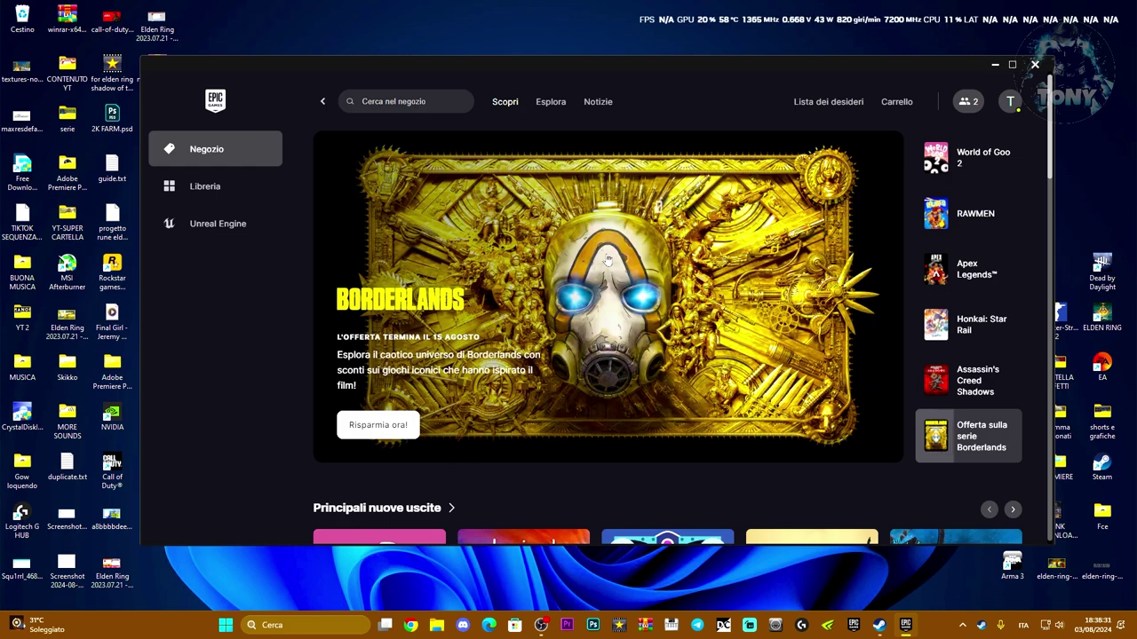
drag(742, 67, 741, 64)
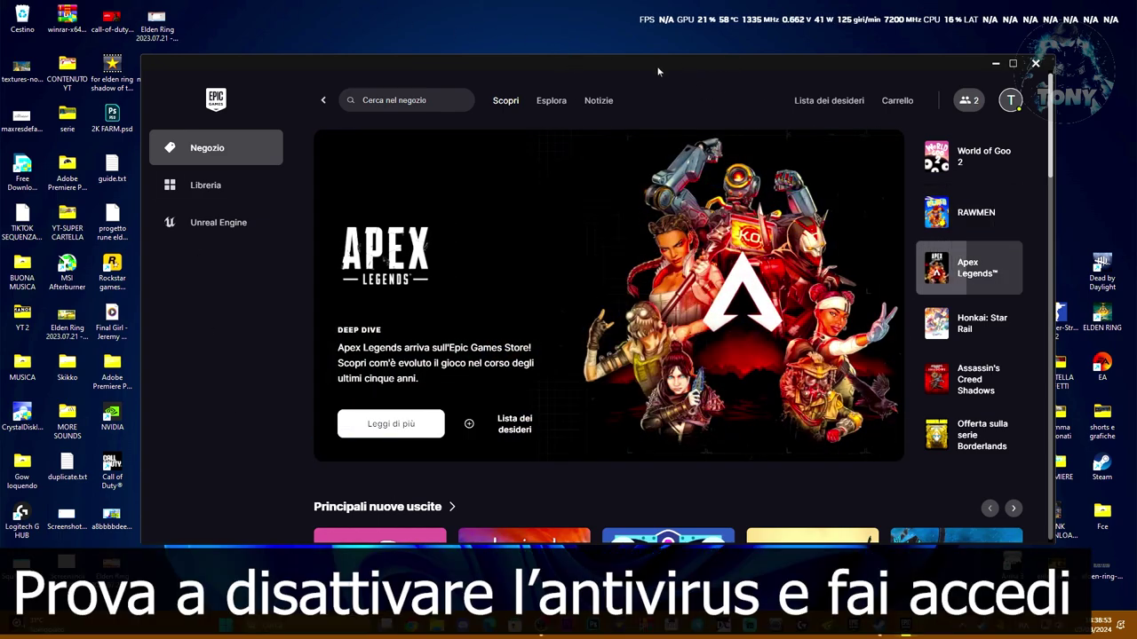
drag(658, 69, 693, 60)
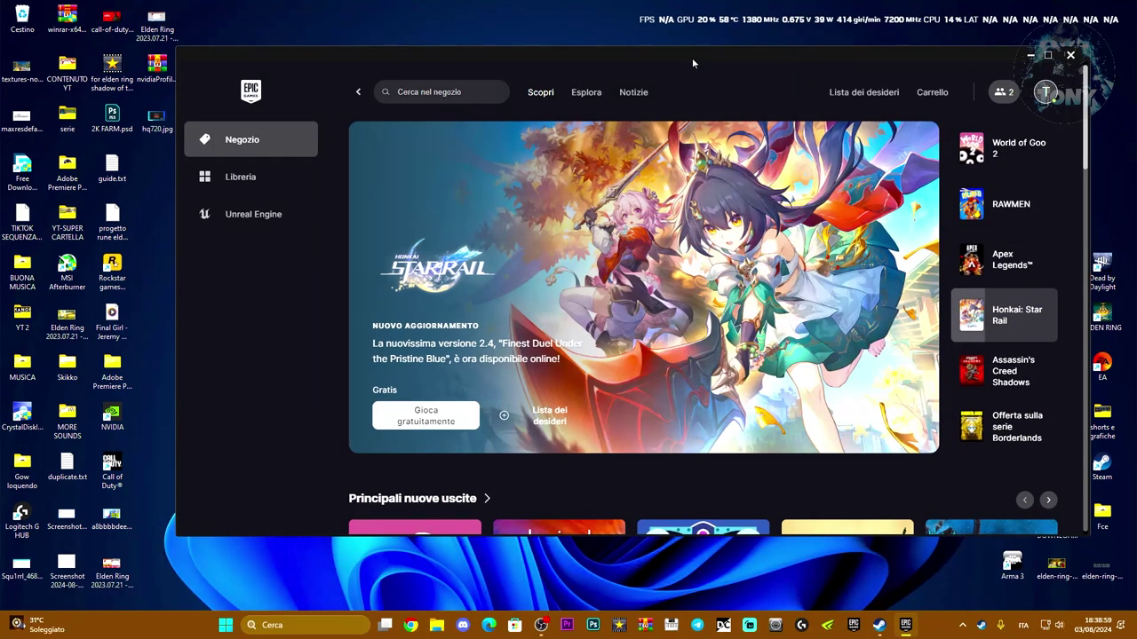
drag(692, 59, 695, 60)
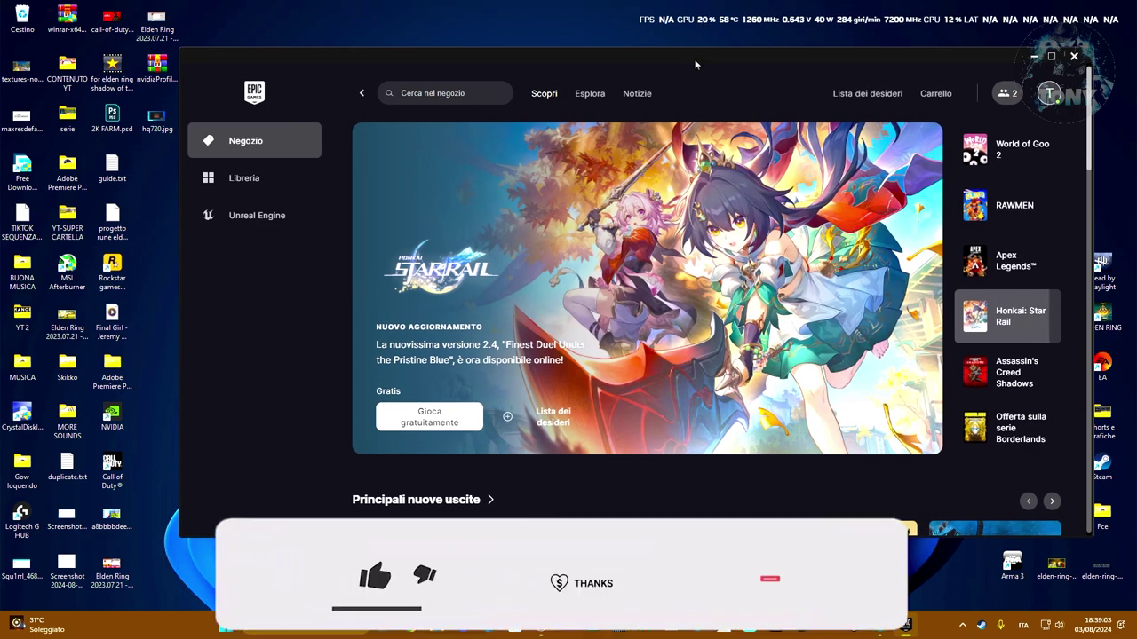